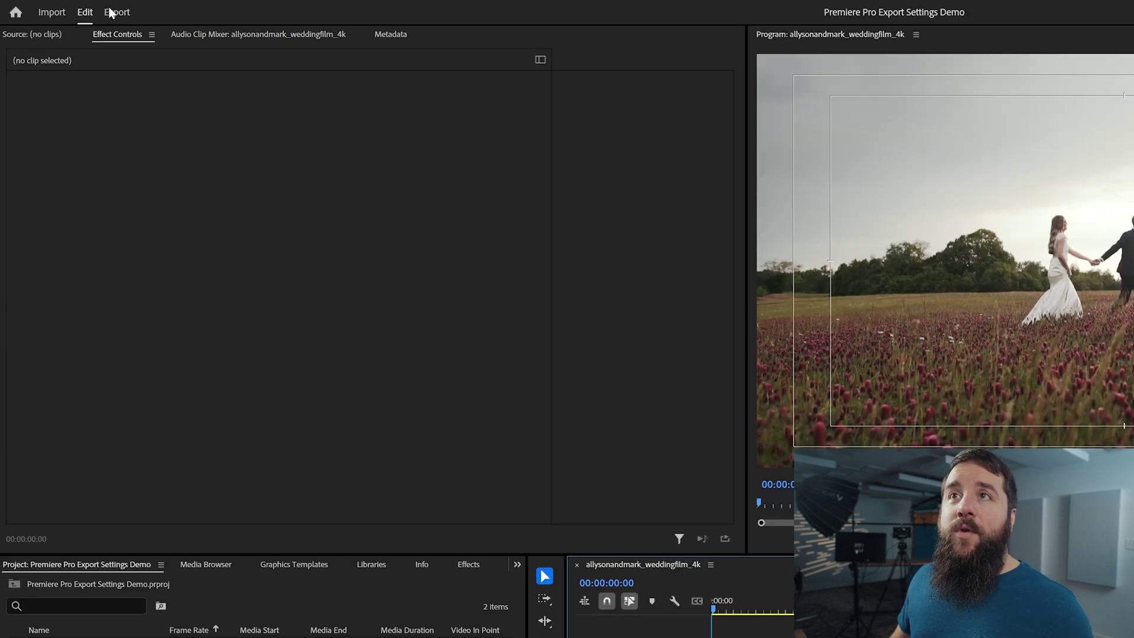
- Open the Export page for the wedding film sequence as an H.264 .mp4 media file
{"action": "left_click", "coordinate": [81, 7]}
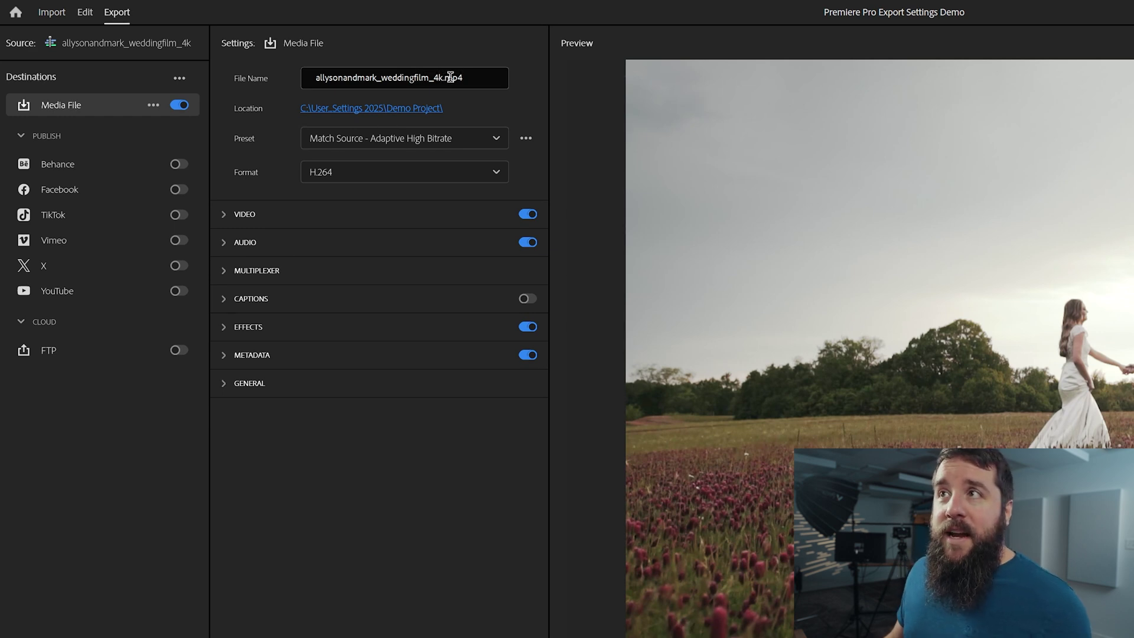
- Create a Renders folder inside Demo Project and set it as the export location
{"action": "left_click", "coordinate": [371, 107]}
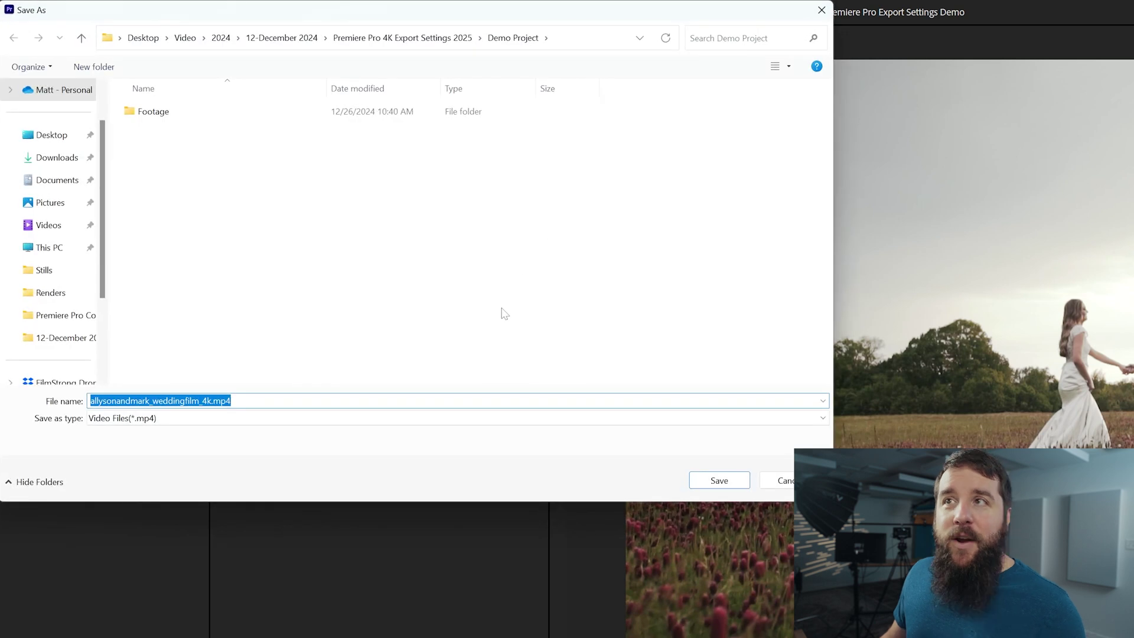
{"action": "left_click", "coordinate": [94, 67]}
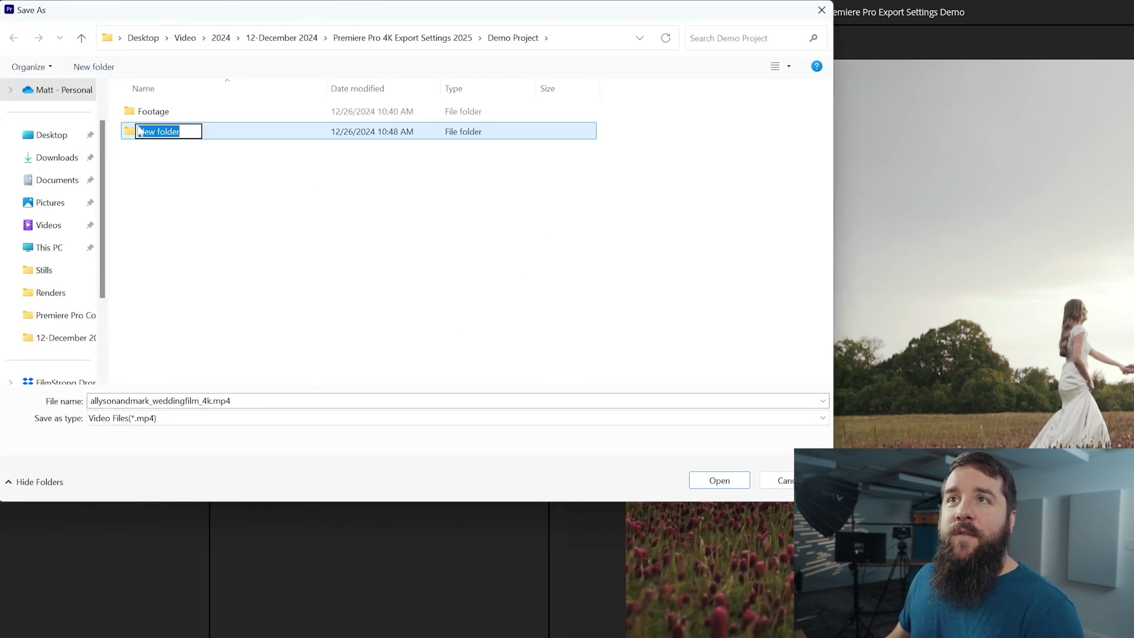
{"action": "type", "text": "Render"}
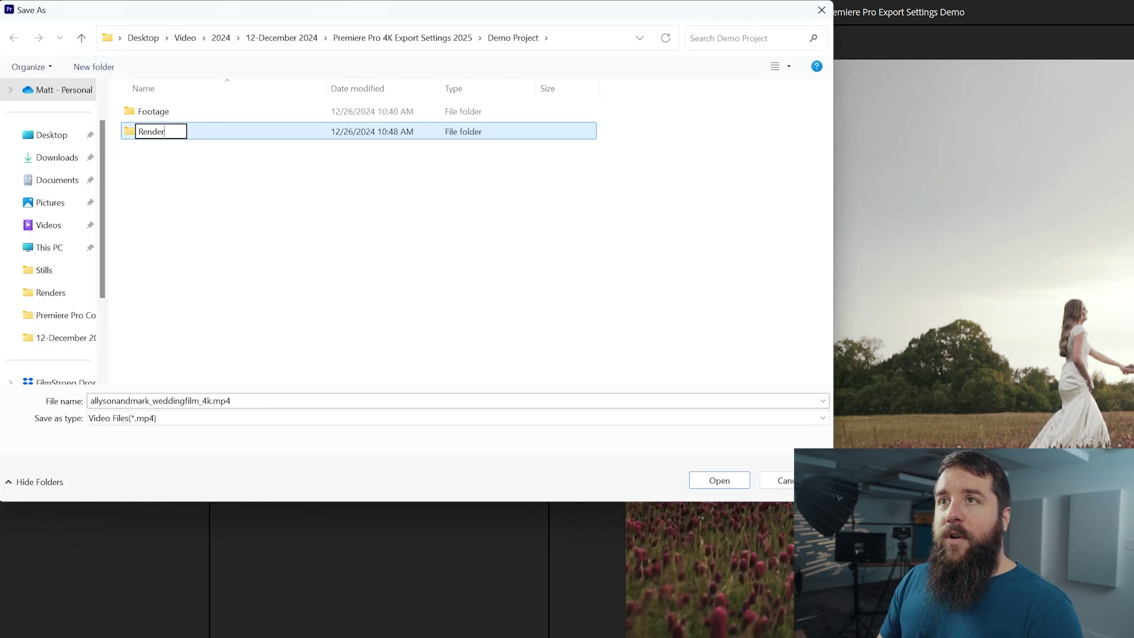
{"action": "type", "text": "d"}
{"action": "key", "text": "Return"}
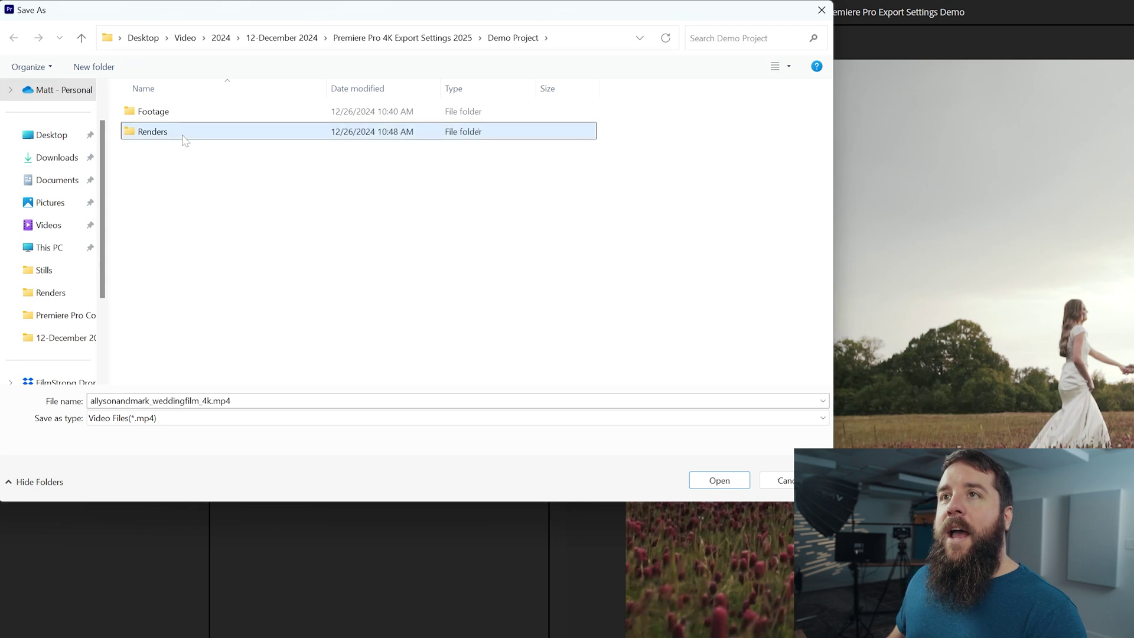
{"action": "double_click", "coordinate": [183, 139]}
{"action": "left_click", "coordinate": [716, 486]}
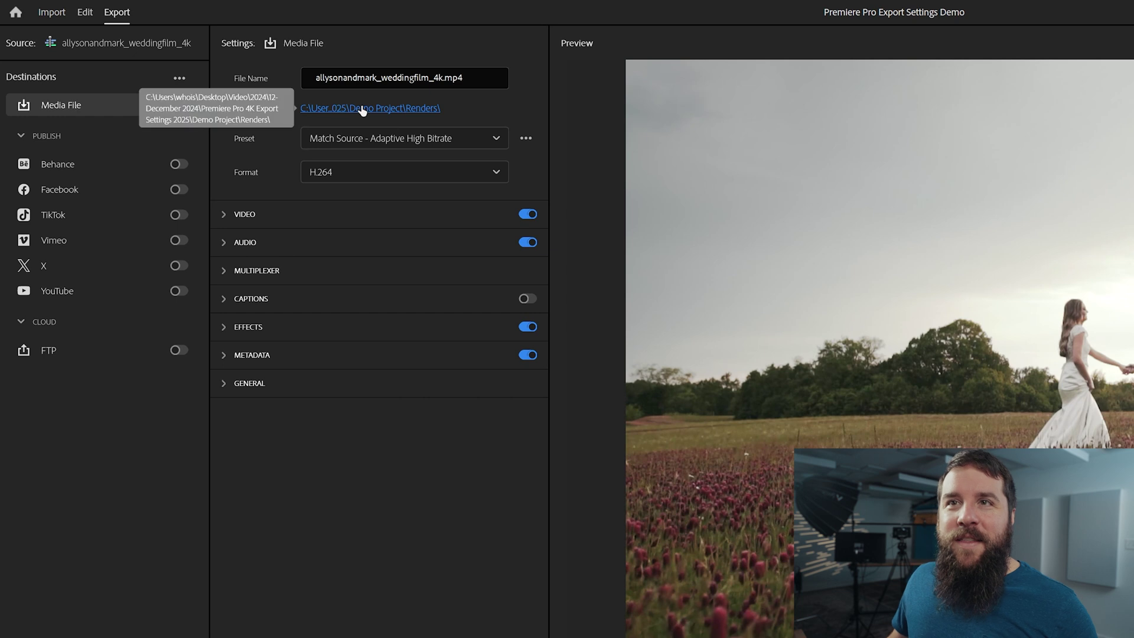
- Choose High Quality 2160p 4K from the export Preset list
{"action": "left_click", "coordinate": [447, 139]}
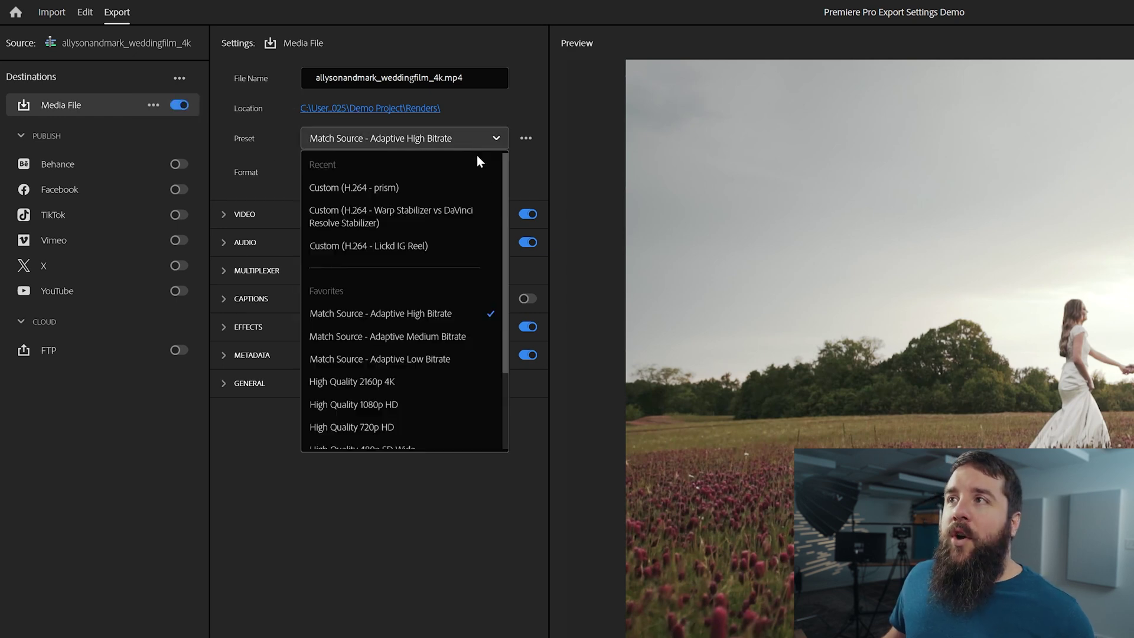
{"action": "left_click_drag", "start_coordinate": [505, 182], "coordinate": [513, 231]}
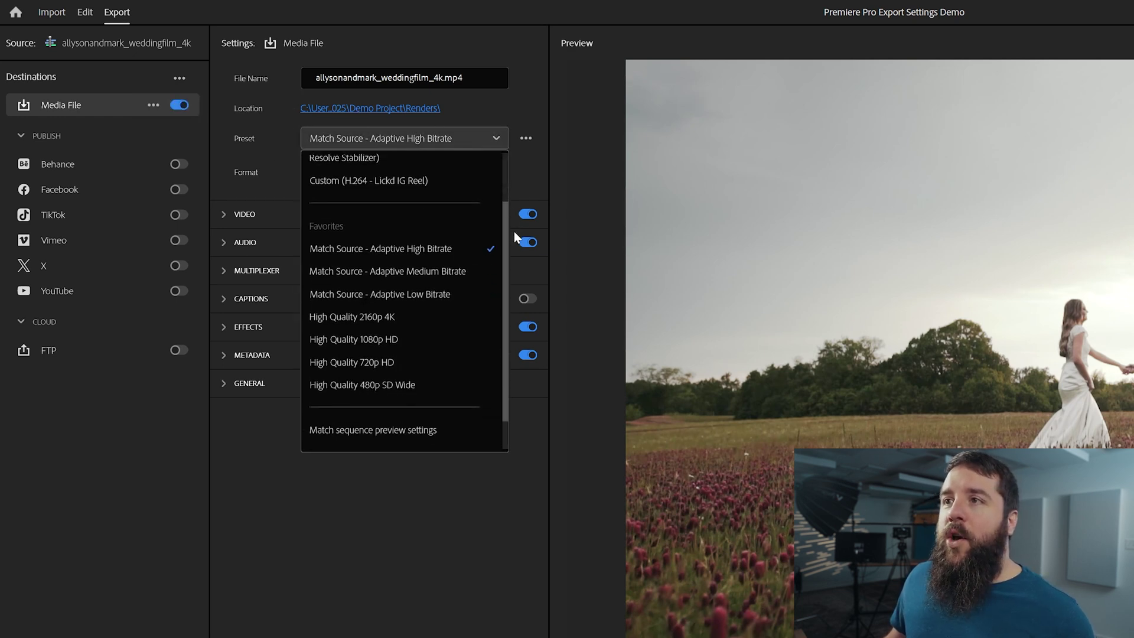
{"action": "left_click", "coordinate": [428, 321]}
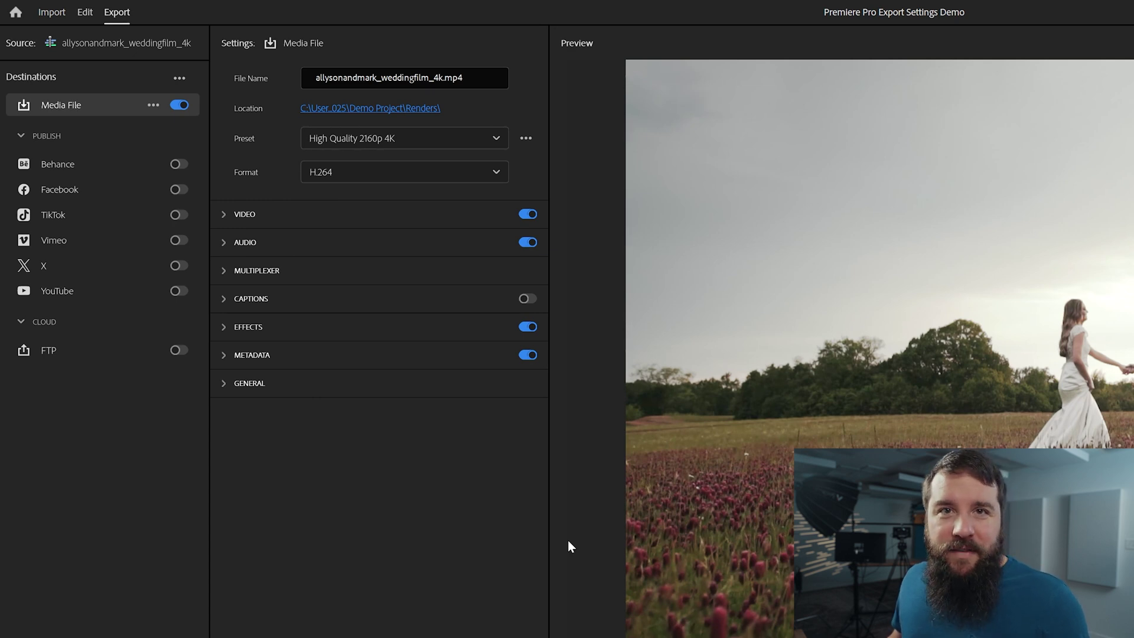
- Uncheck frame rate matching and enable Render at Maximum Depth and Use Maximum Render Quality
{"action": "left_click", "coordinate": [253, 214]}
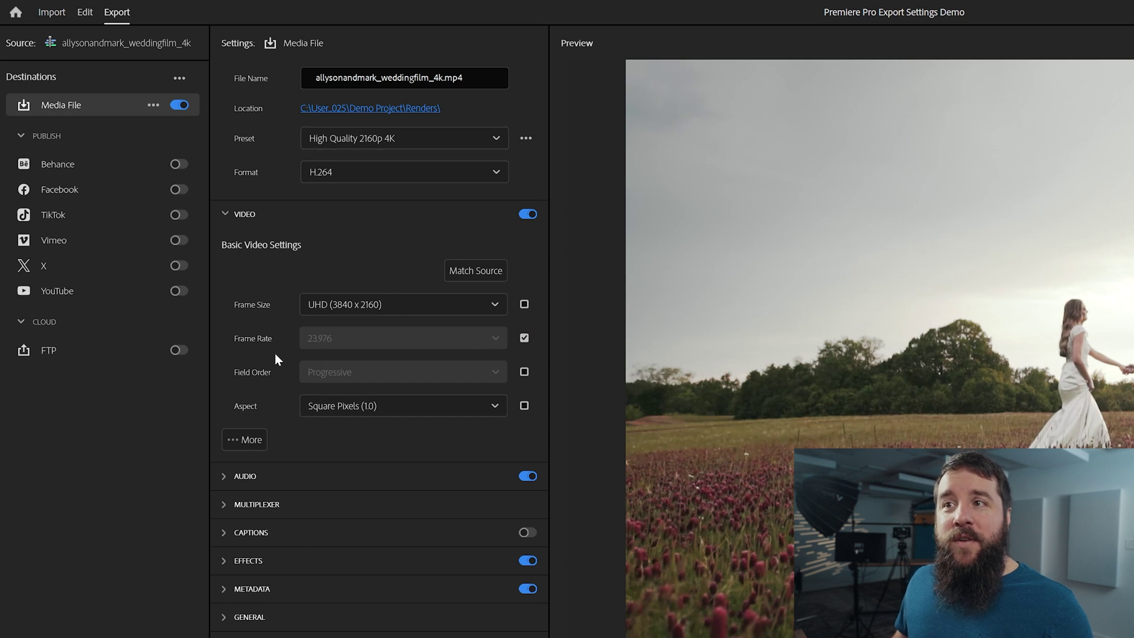
{"action": "left_click", "coordinate": [245, 442]}
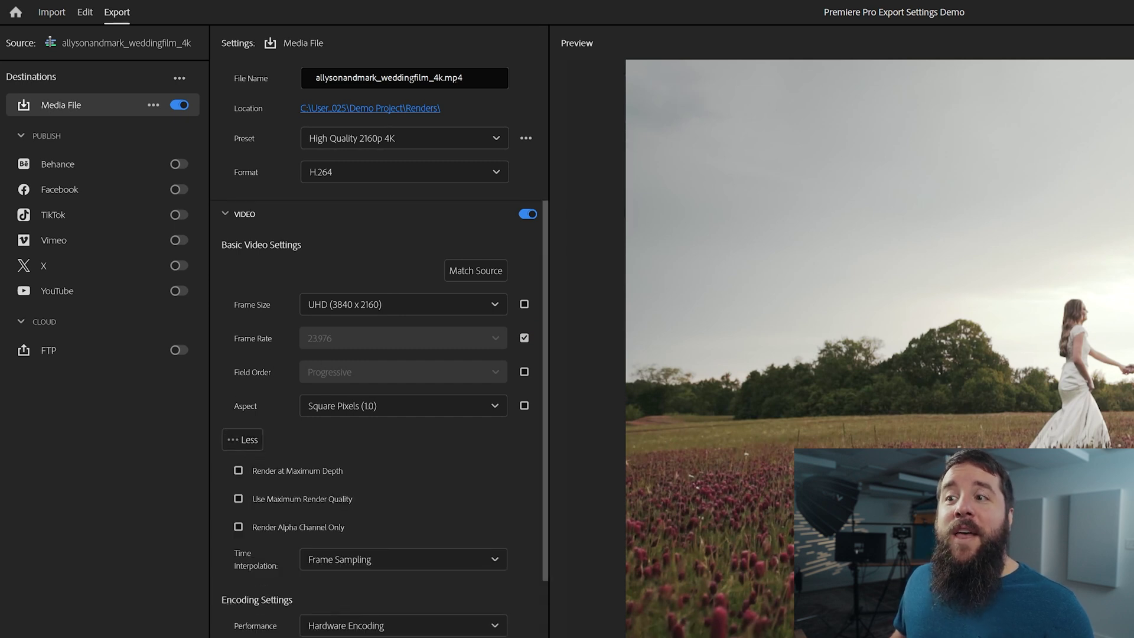
{"action": "mouse_move", "coordinate": [258, 566]}
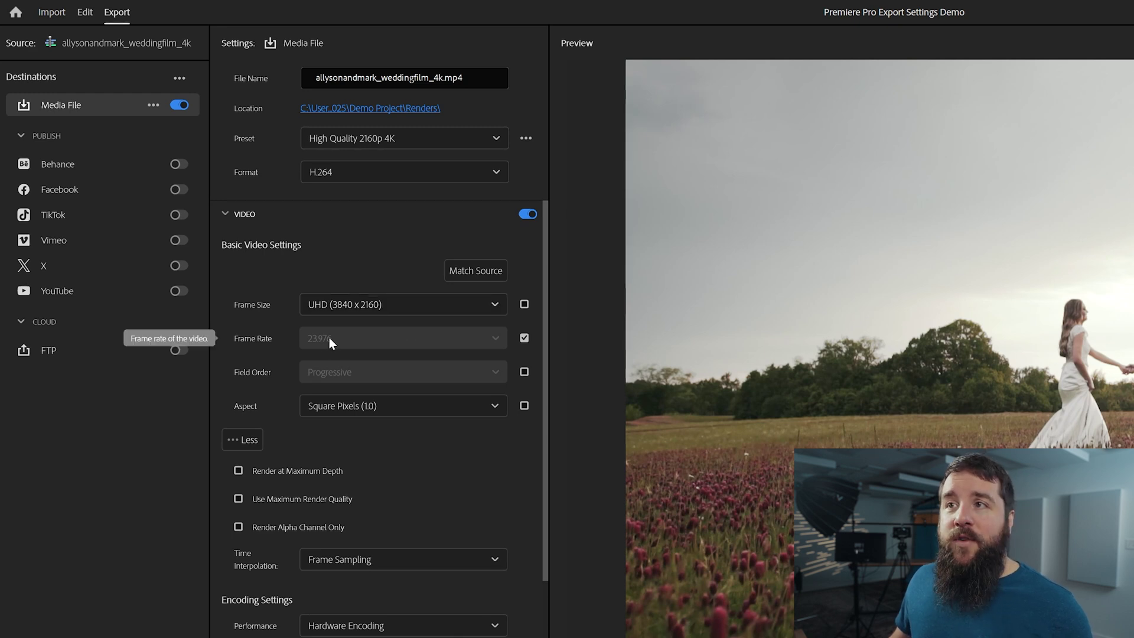
{"action": "left_click", "coordinate": [524, 337]}
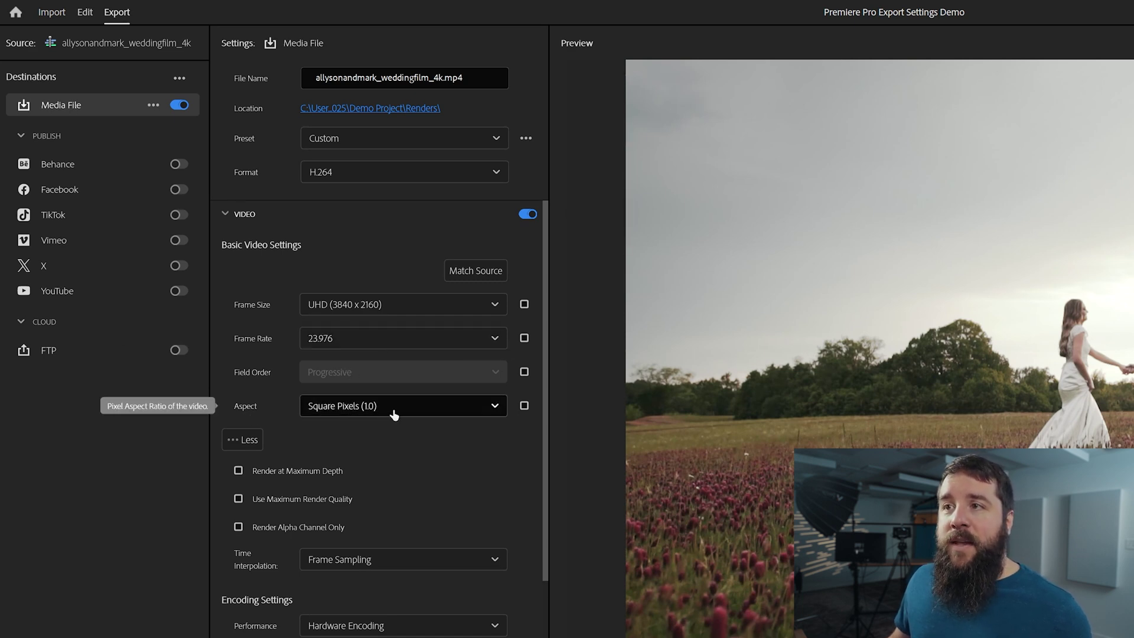
{"action": "left_click", "coordinate": [238, 470]}
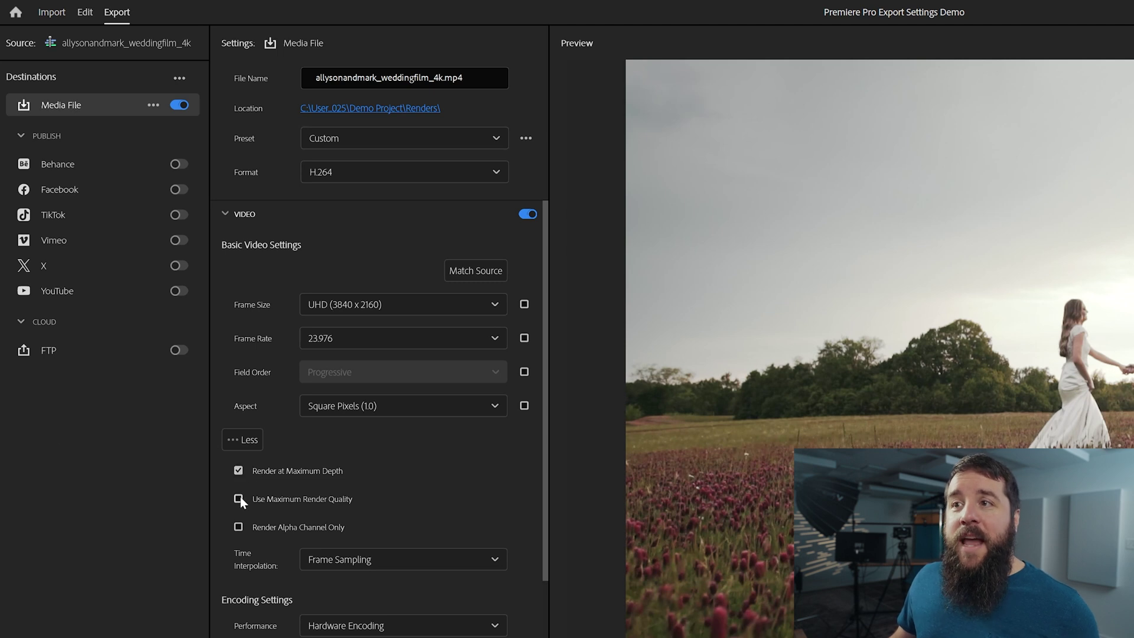
{"action": "left_click", "coordinate": [239, 499]}
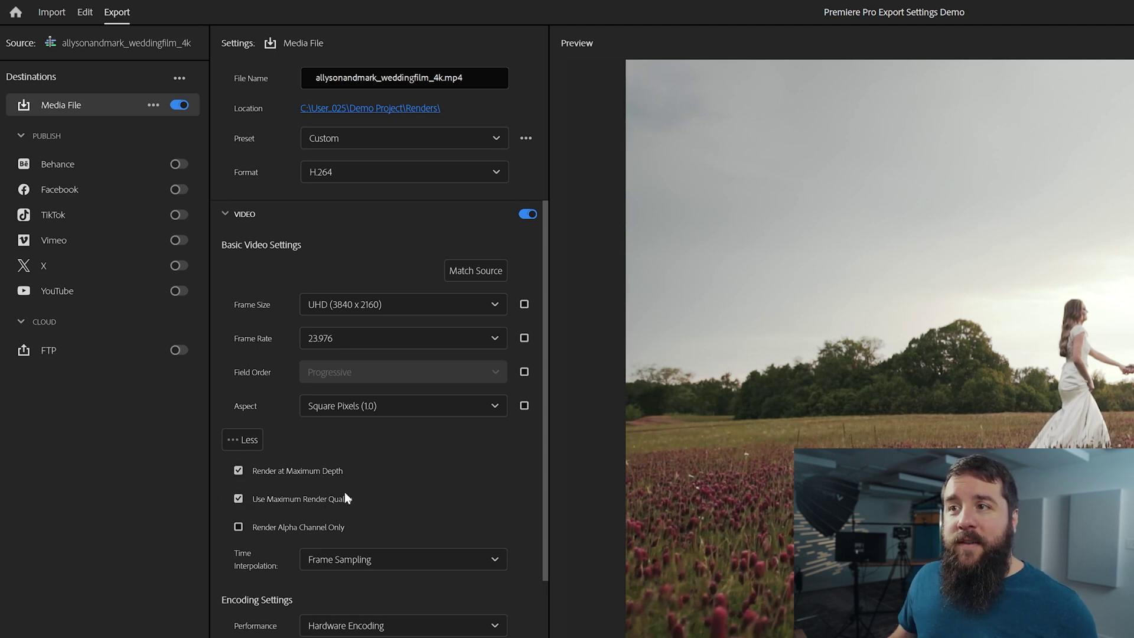
{"action": "mouse_move", "coordinate": [378, 488]}
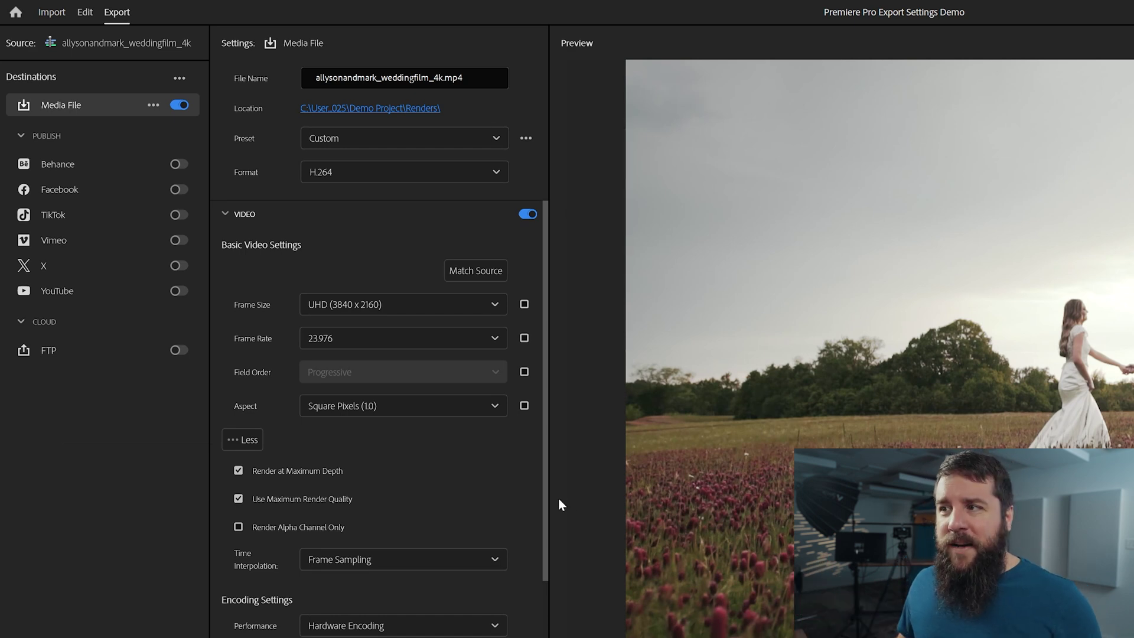
- Keep the encoding Performance setting on Hardware Encoding
{"action": "left_click_drag", "start_coordinate": [546, 501], "coordinate": [551, 550]}
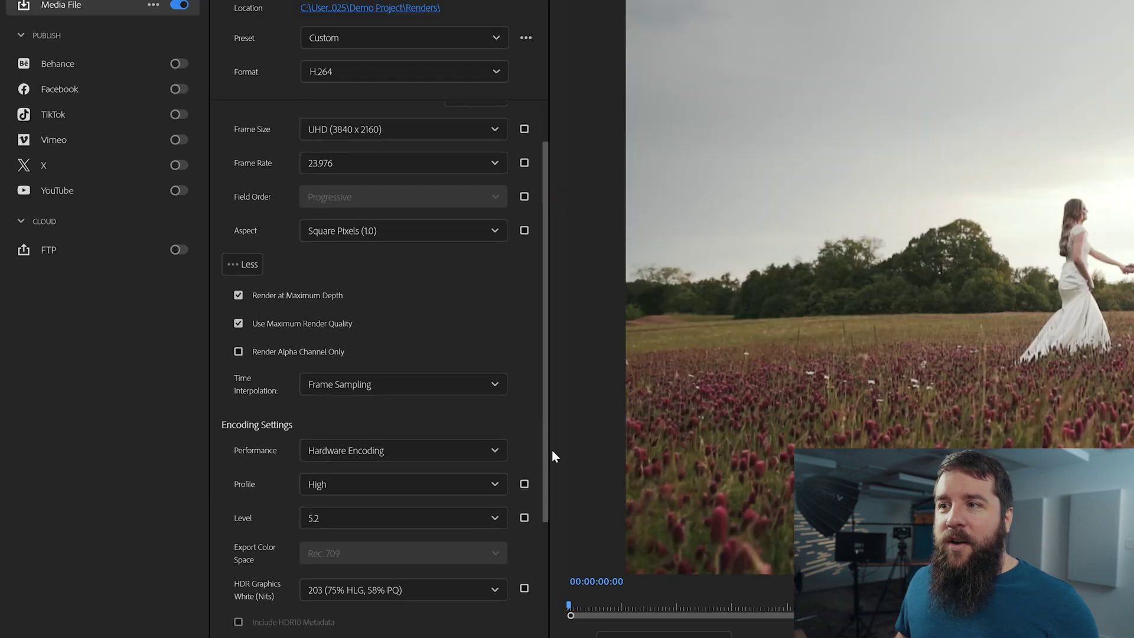
{"action": "left_click_drag", "start_coordinate": [551, 449], "coordinate": [558, 537]}
{"action": "mouse_move", "coordinate": [272, 309]}
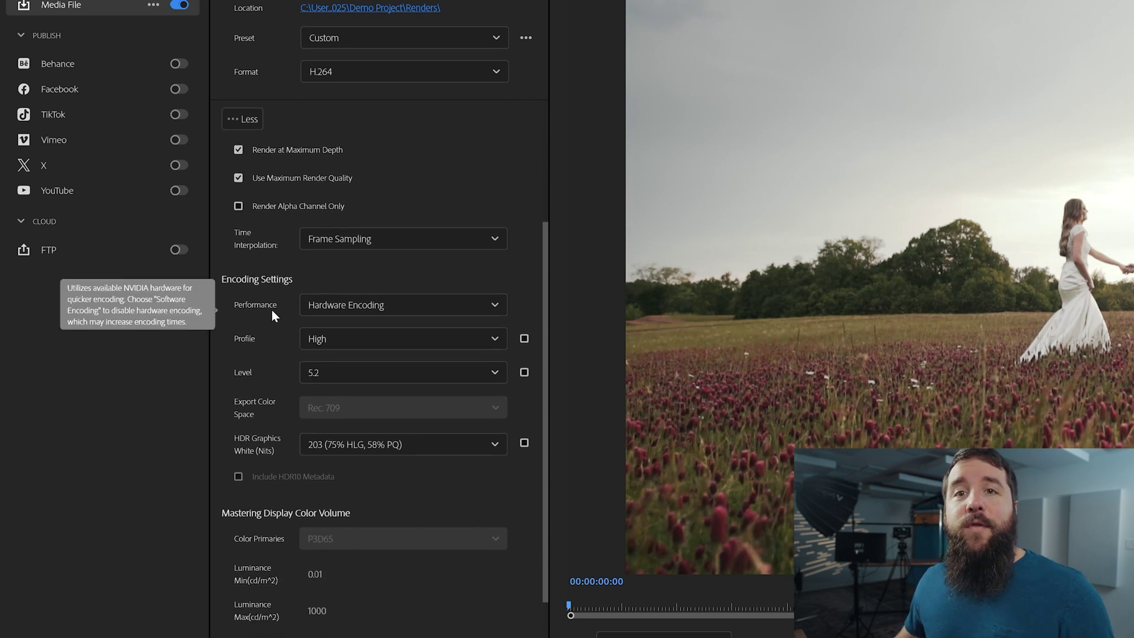
{"action": "left_click", "coordinate": [472, 307]}
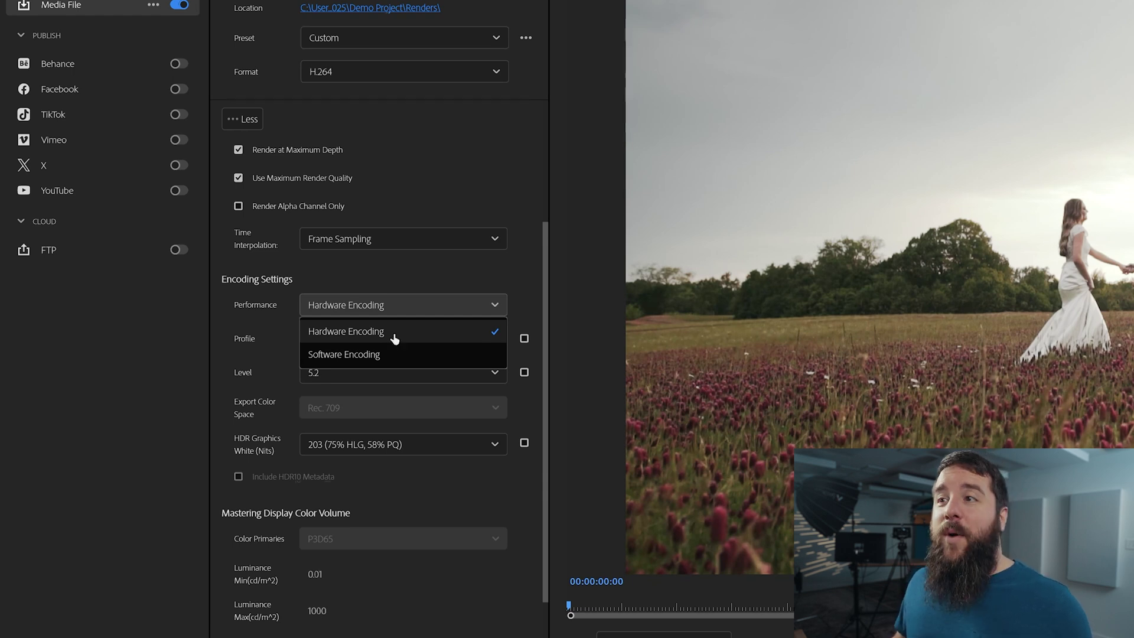
{"action": "left_click", "coordinate": [502, 303]}
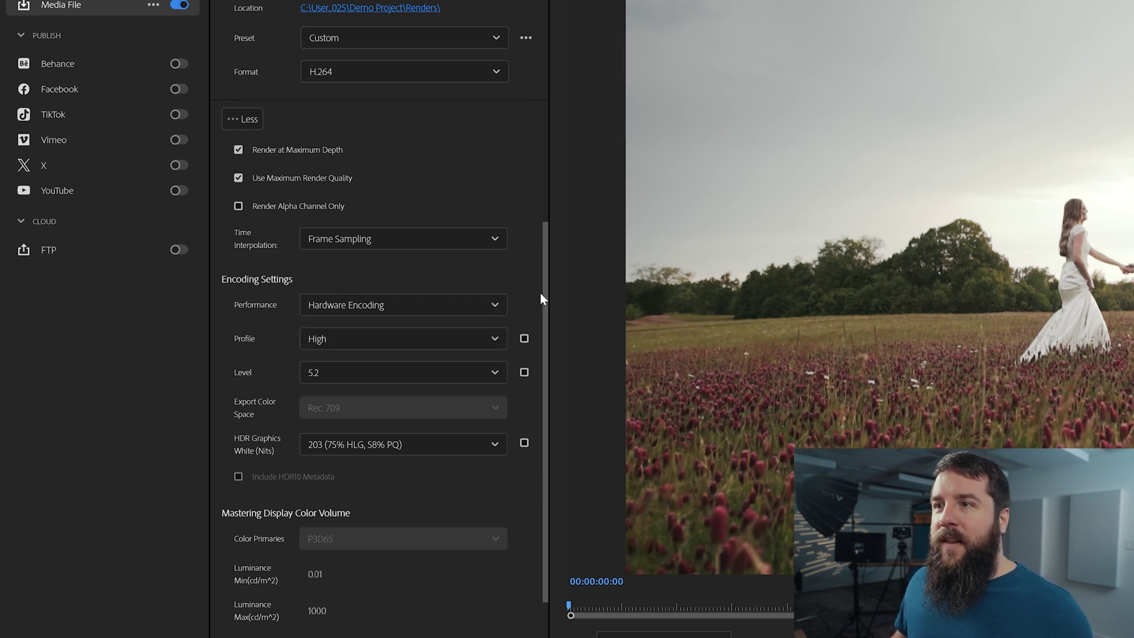
- Confirm the encoding Level stays at 5.2 and the Profile at High
{"action": "scroll", "coordinate": [543, 301], "scroll_direction": "down", "scroll_amount": 1}
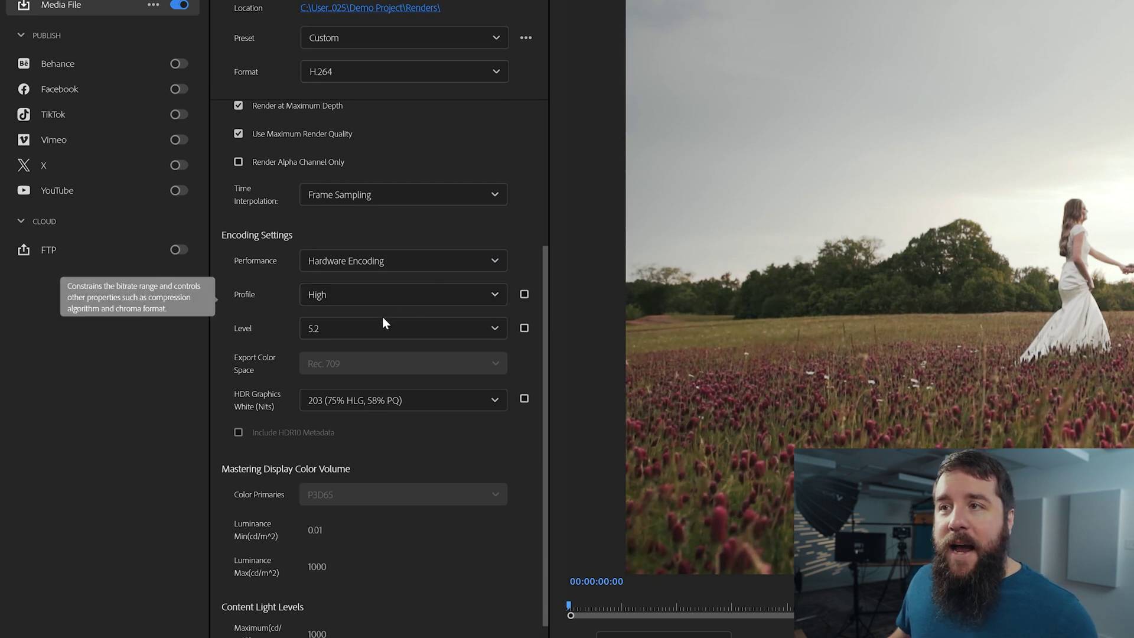
{"action": "left_click", "coordinate": [373, 328]}
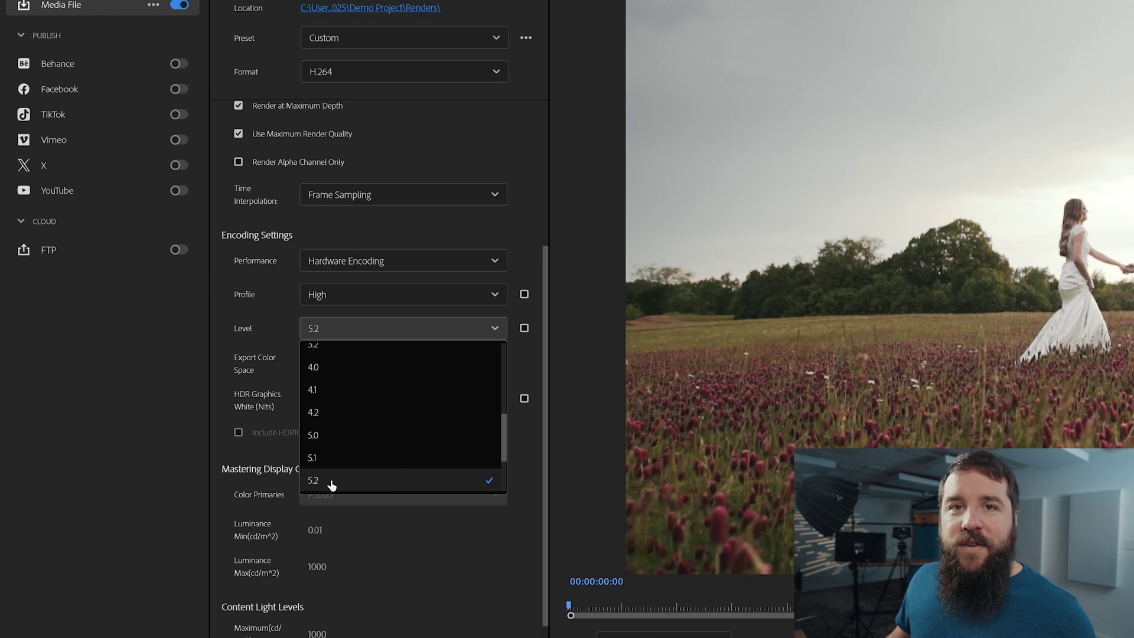
{"action": "left_click", "coordinate": [253, 327]}
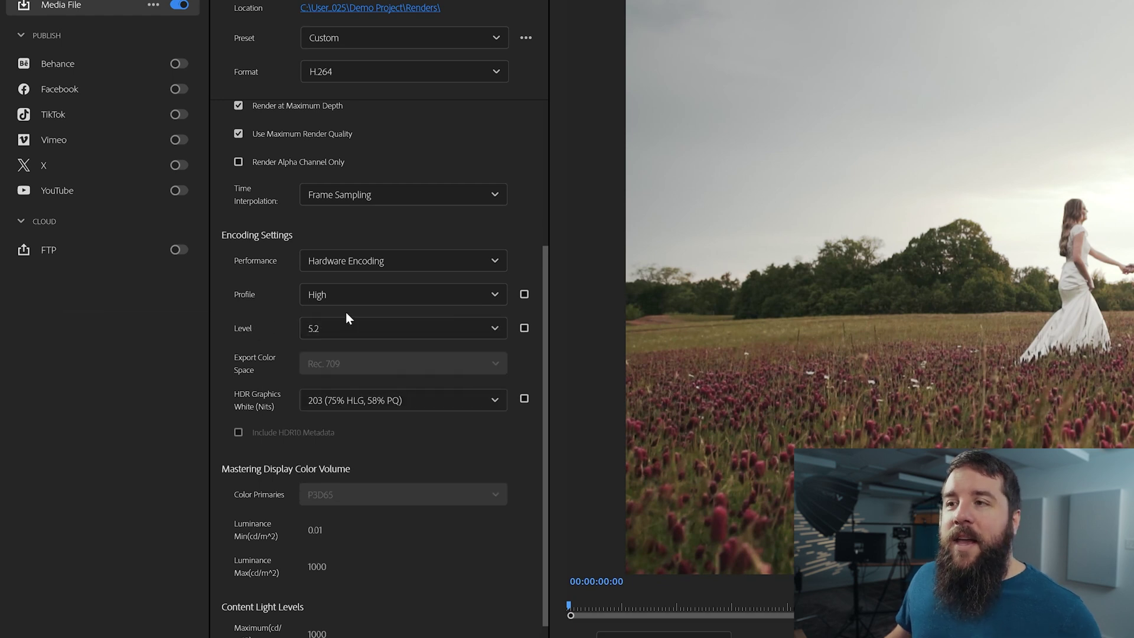
{"action": "left_click", "coordinate": [368, 298]}
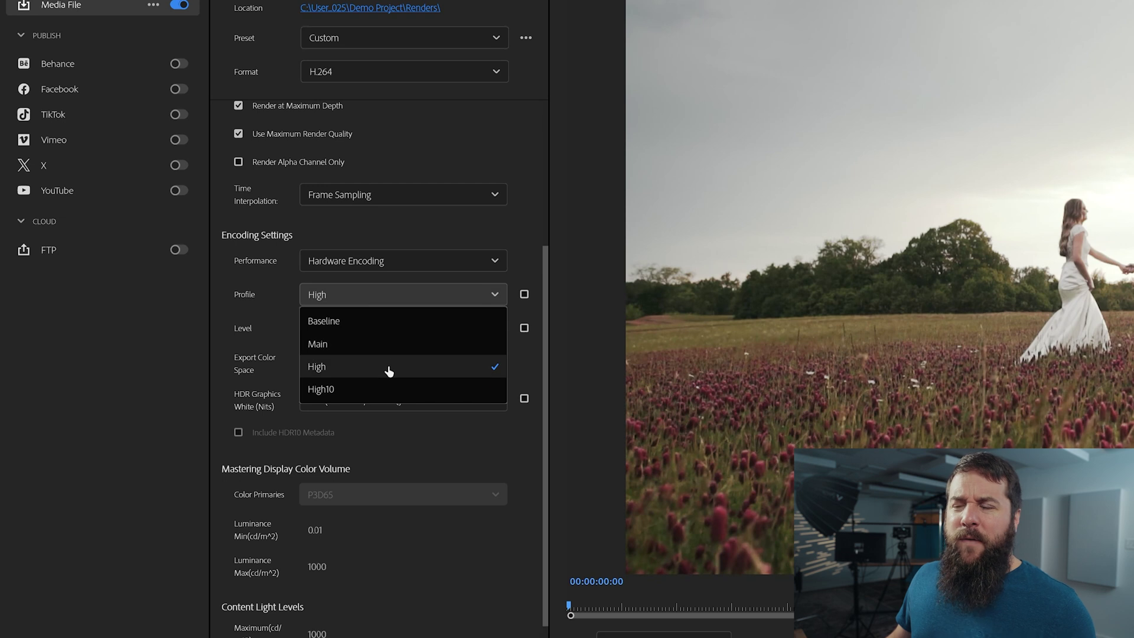
{"action": "left_click", "coordinate": [263, 304]}
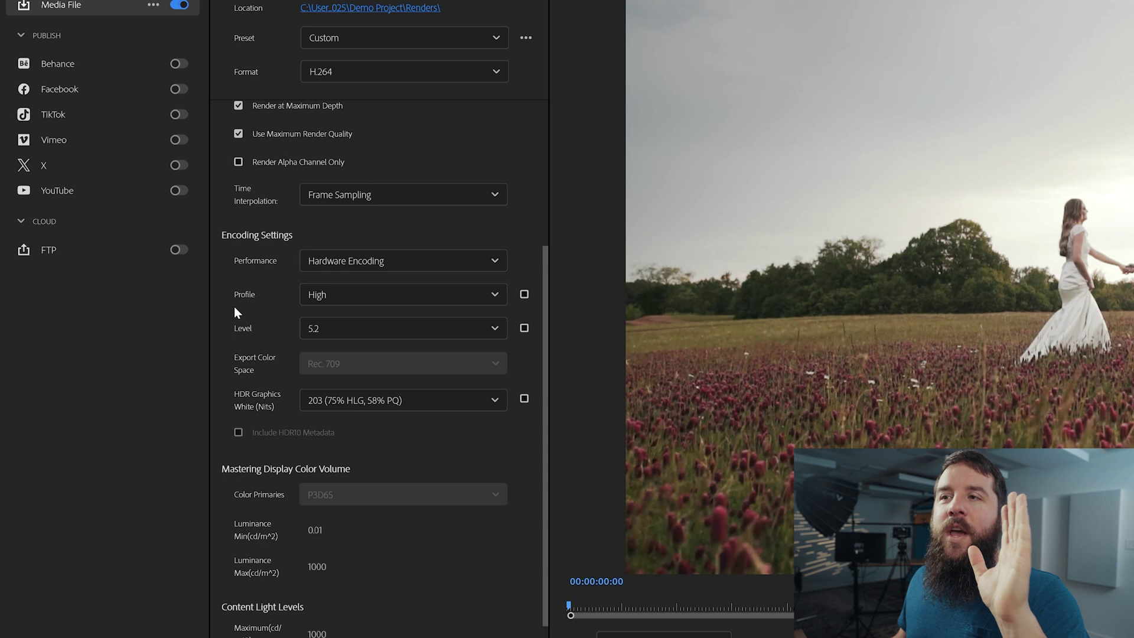
{"action": "left_click", "coordinate": [454, 296]}
{"action": "left_click", "coordinate": [528, 249]}
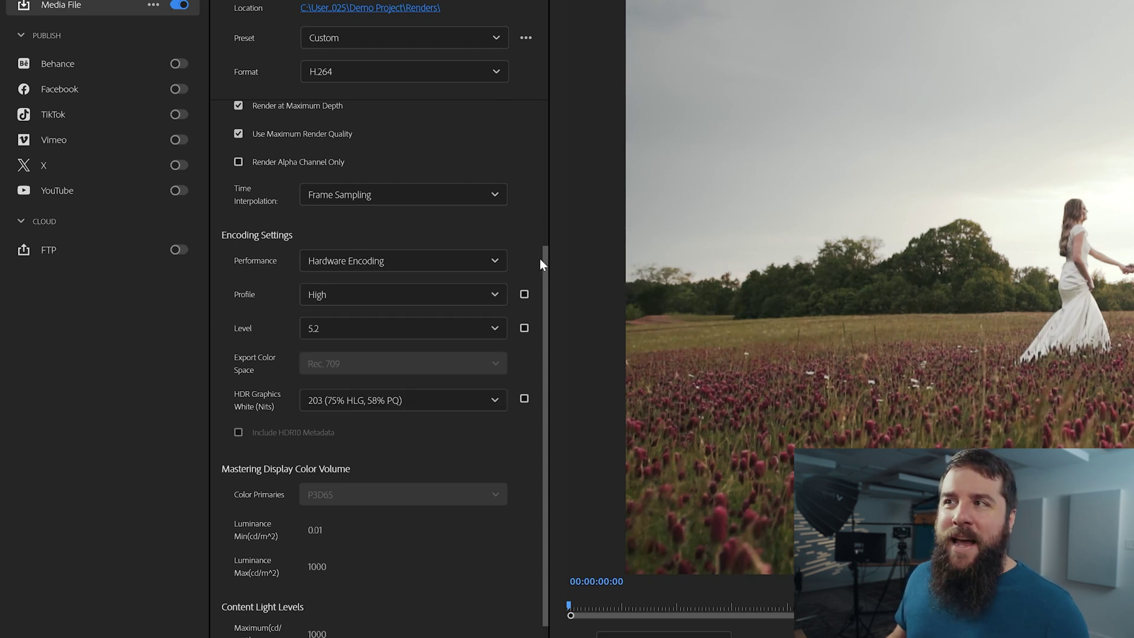
{"action": "left_click_drag", "start_coordinate": [544, 260], "coordinate": [547, 281]}
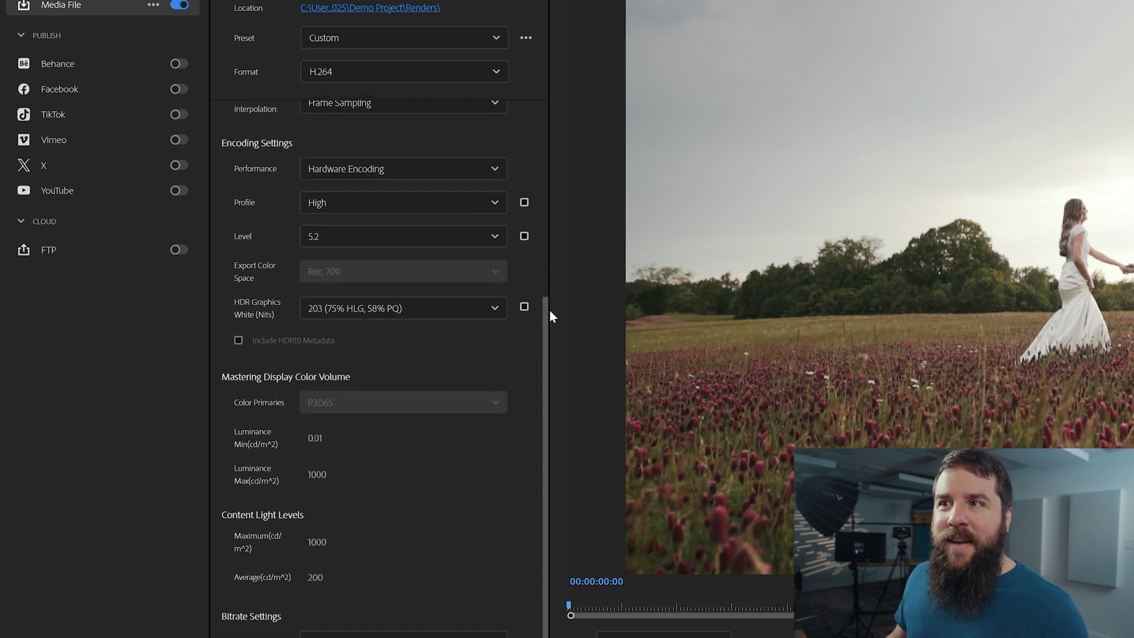
- Keep HDR Graphics White at 203 nits
{"action": "left_click", "coordinate": [375, 307]}
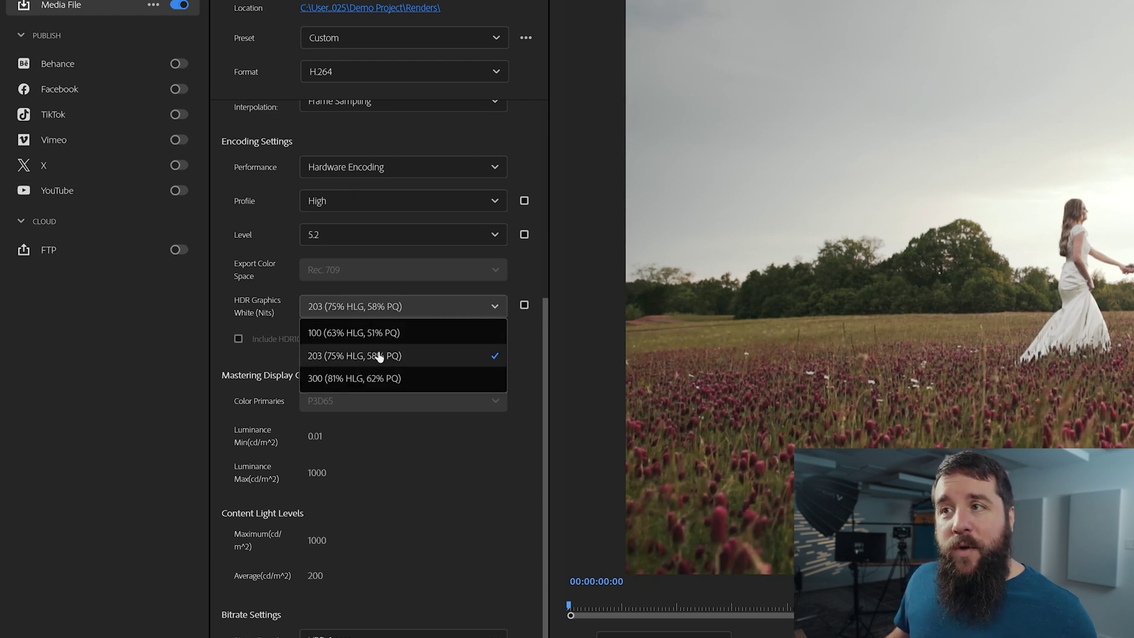
{"action": "left_click", "coordinate": [520, 339]}
{"action": "scroll", "coordinate": [546, 381], "scroll_direction": "down", "scroll_amount": 2}
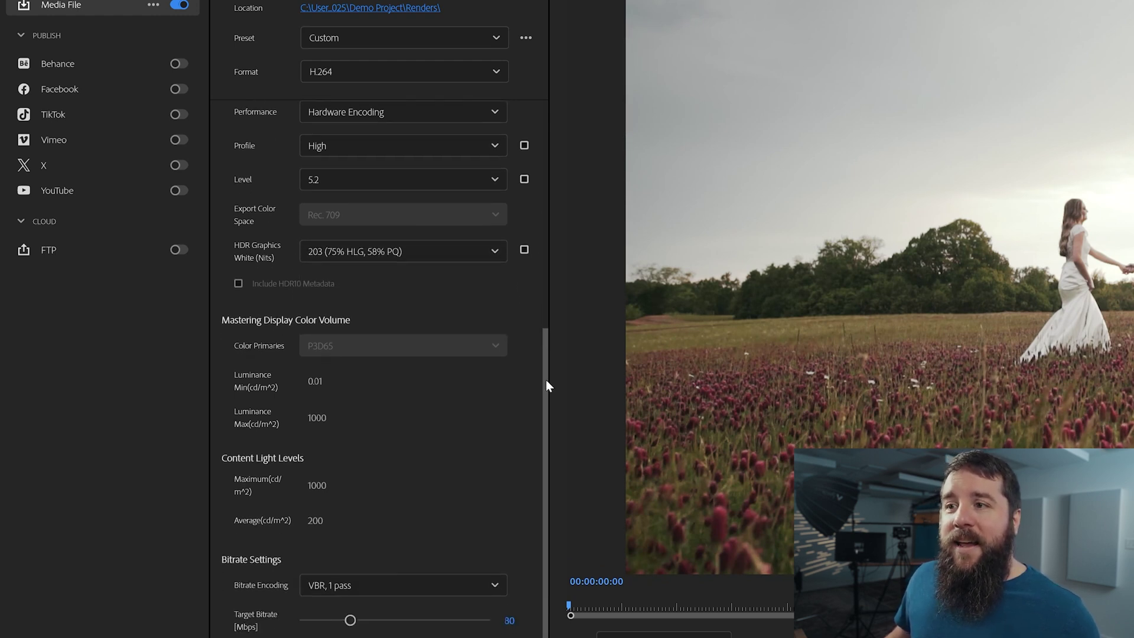
{"action": "scroll", "coordinate": [545, 380], "scroll_direction": "down", "scroll_amount": 3}
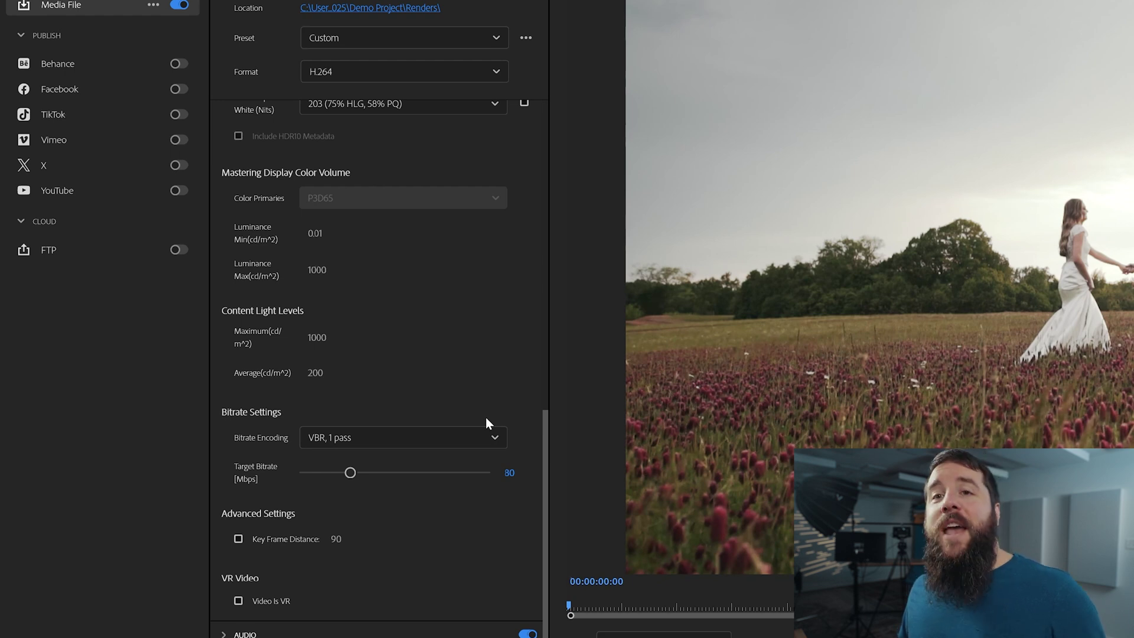
- Switch Bitrate Encoding to CBR with a 100 Mbps target bitrate
{"action": "left_click", "coordinate": [451, 440]}
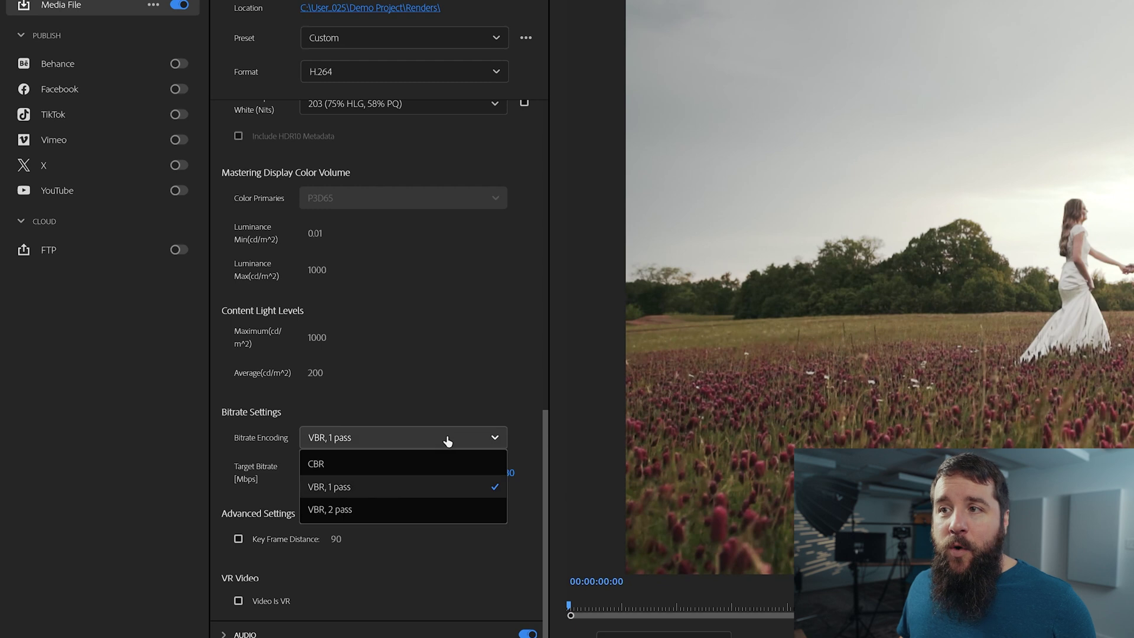
{"action": "left_click", "coordinate": [414, 472]}
{"action": "scroll", "coordinate": [414, 442], "scroll_direction": "up", "scroll_amount": 1}
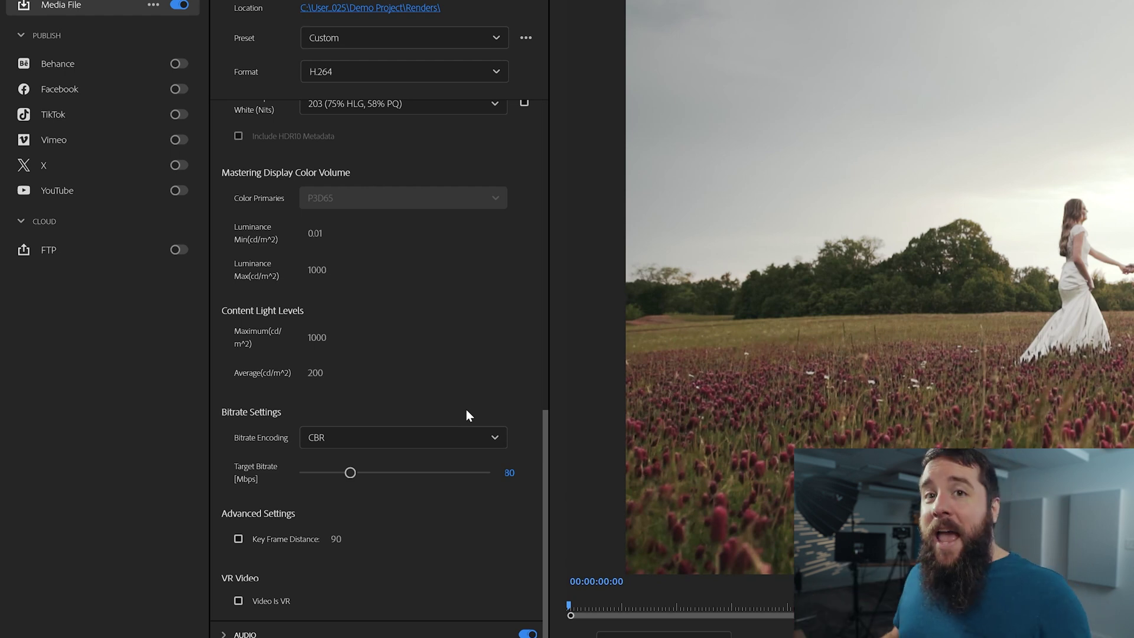
{"action": "left_click", "coordinate": [508, 472]}
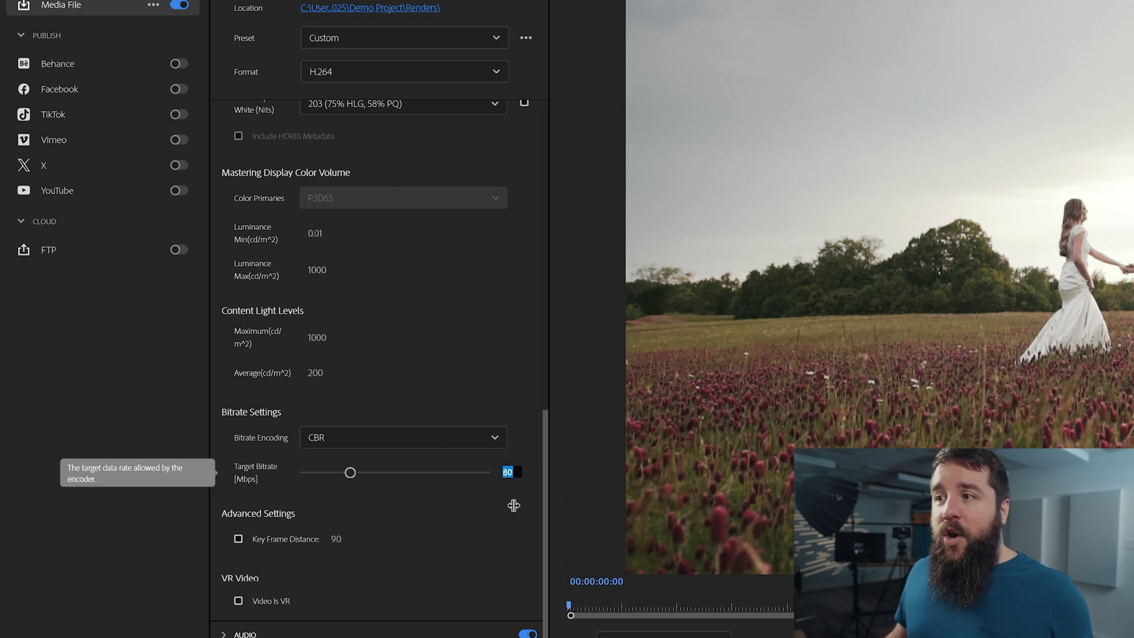
{"action": "type", "text": "100"}
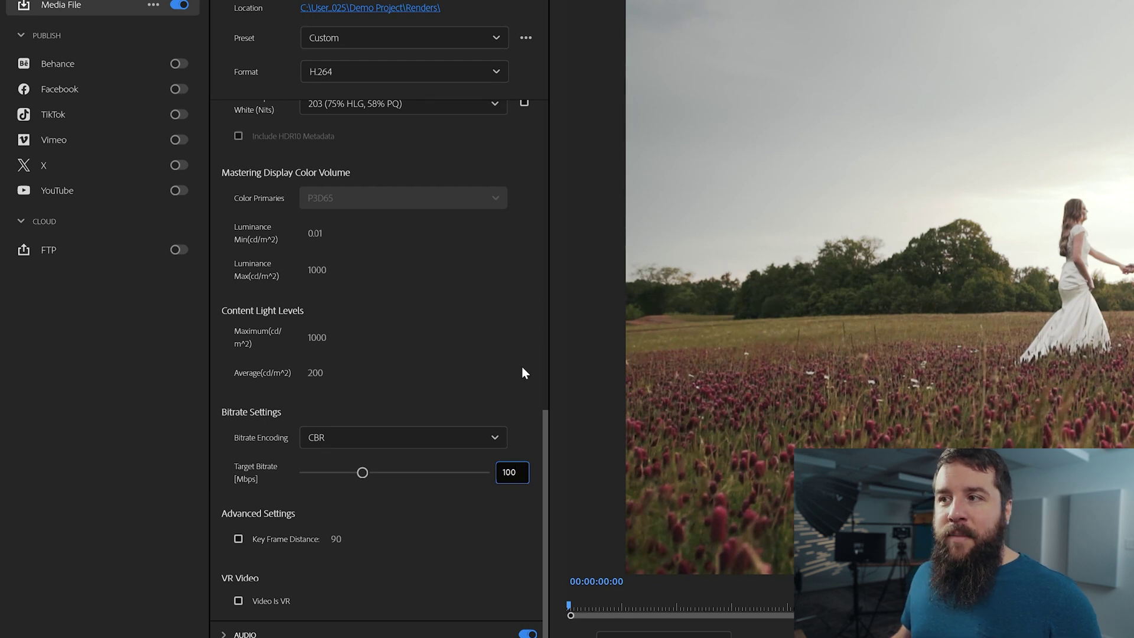
{"action": "left_click", "coordinate": [517, 435]}
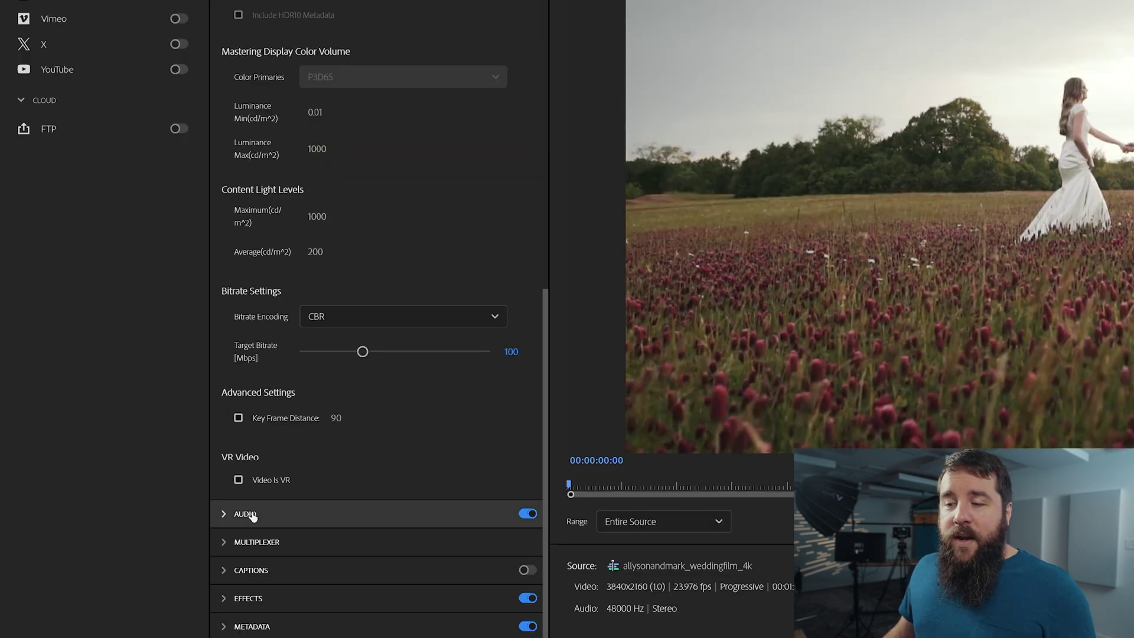
- Expand the AUDIO section to show AAC, 48000 Hz, stereo, 320 kbps
{"action": "left_click", "coordinate": [254, 513]}
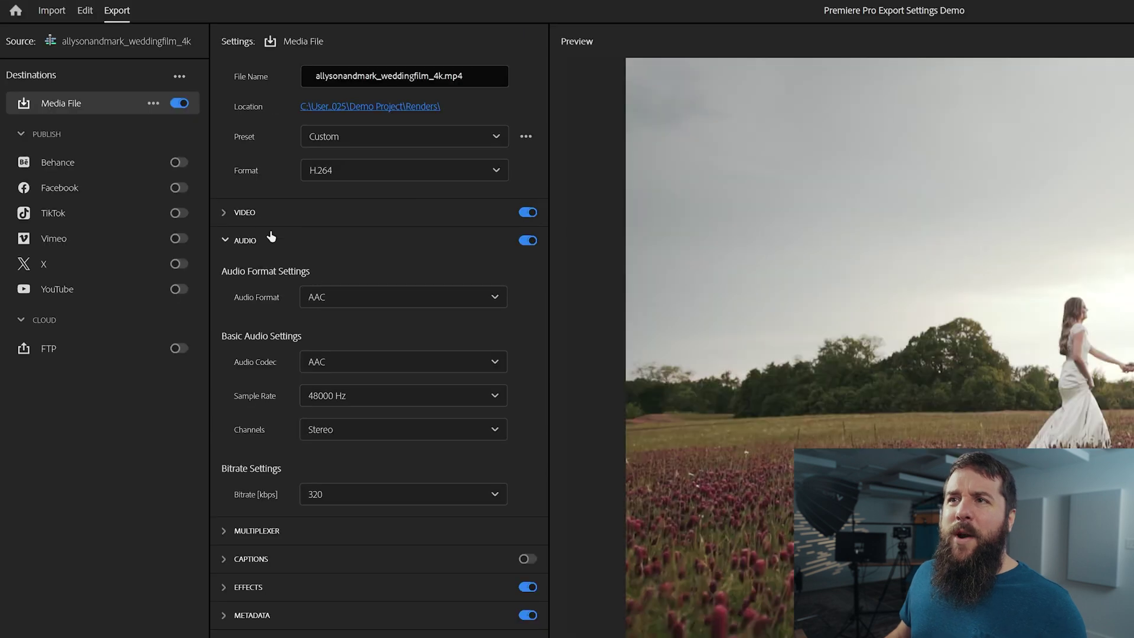
- Expand the VIDEO section and open the options menu beside the Preset dropdown
{"action": "left_click", "coordinate": [254, 213]}
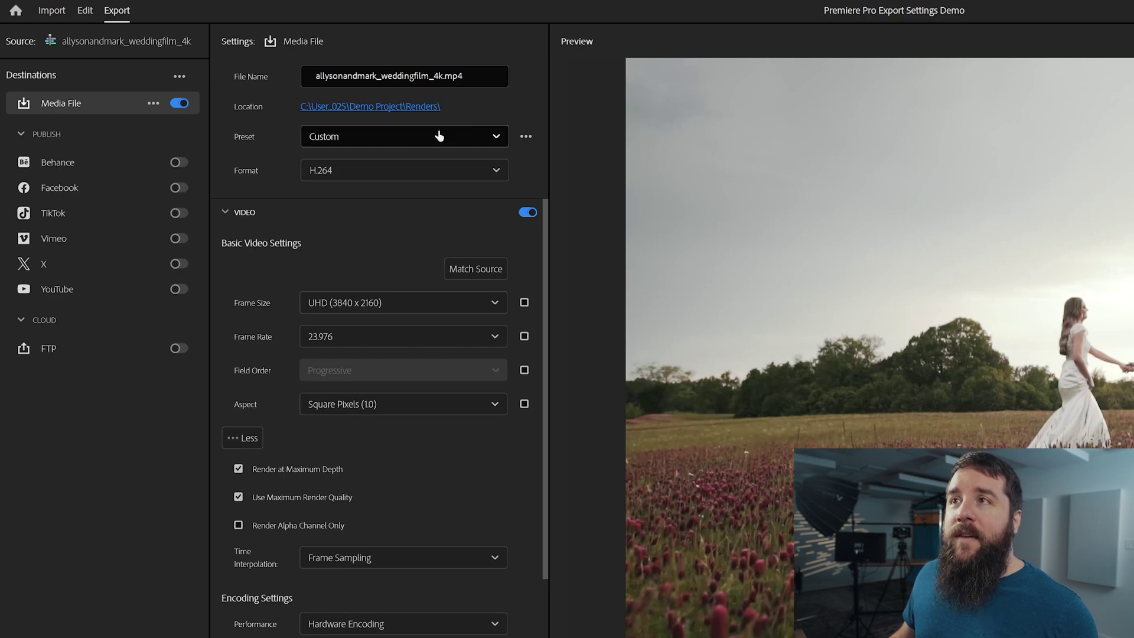
{"action": "left_click", "coordinate": [526, 137]}
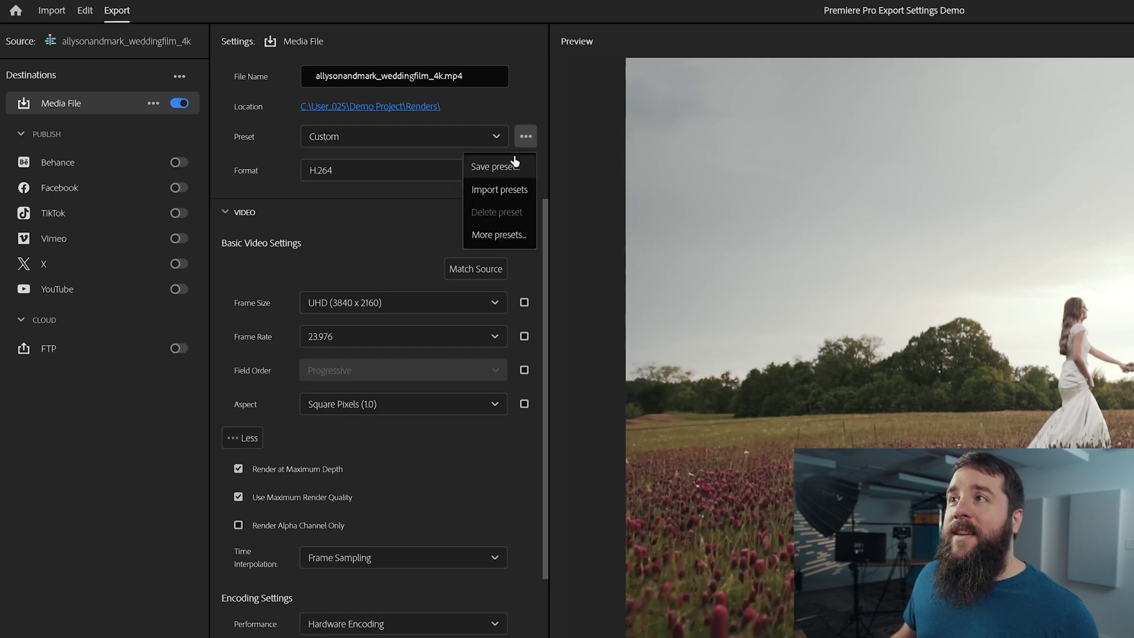
- Save the settings as preset 'h264, 4k, 24fps, 100mbps' plus creator tag, then apply it
{"action": "left_click", "coordinate": [510, 163]}
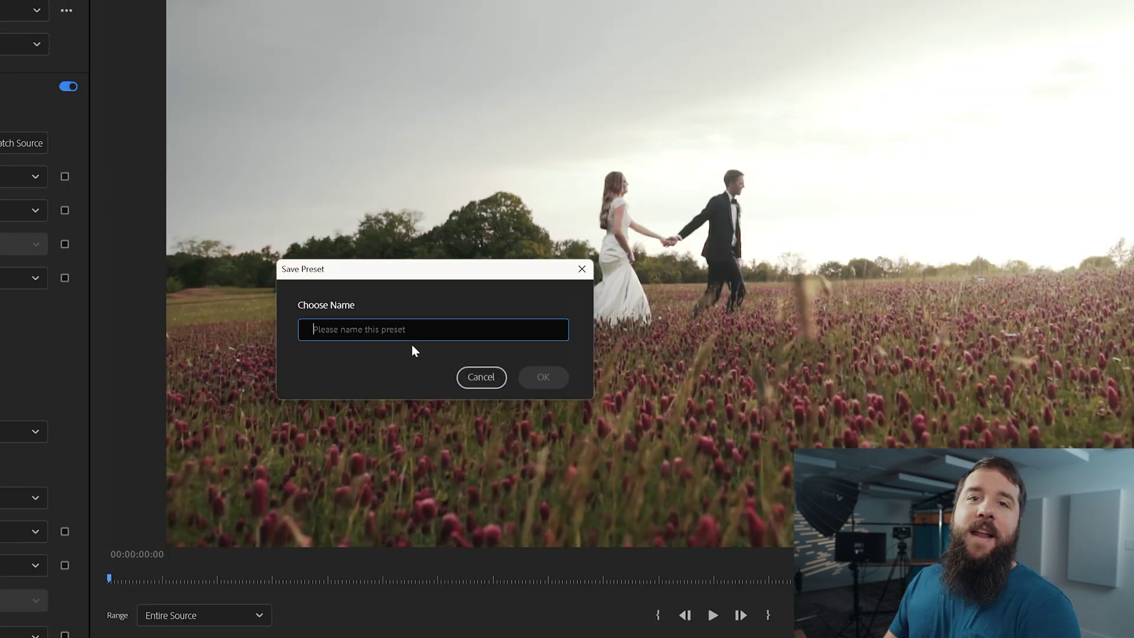
{"action": "type", "text": "h2"}
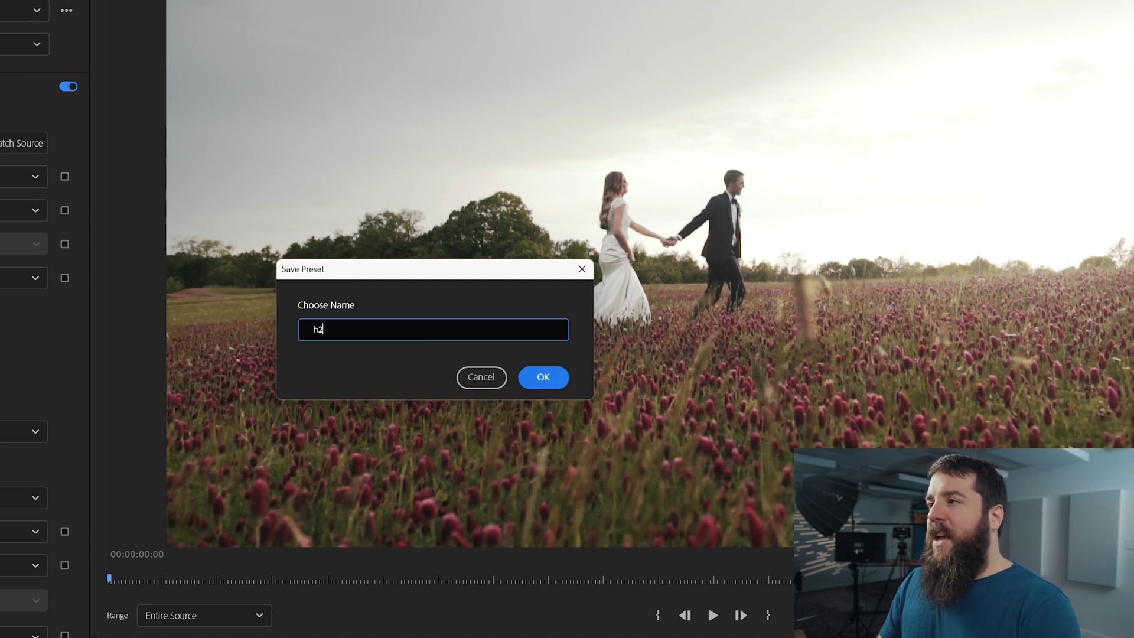
{"action": "type", "text": "64, 4k, "}
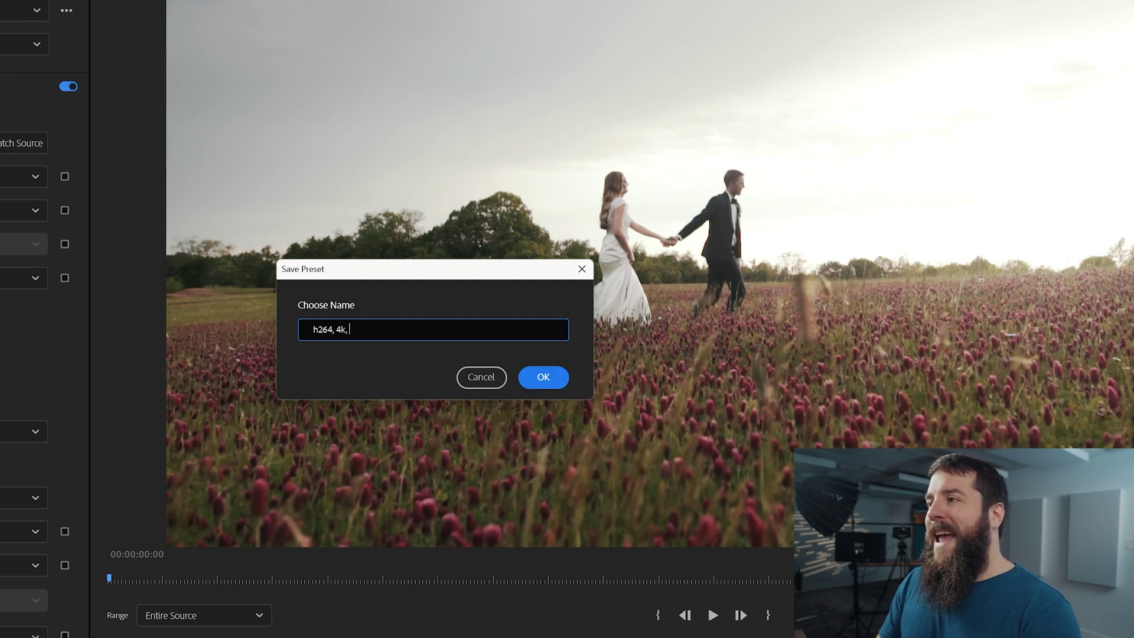
{"action": "type", "text": "24fps, 100mbps"}
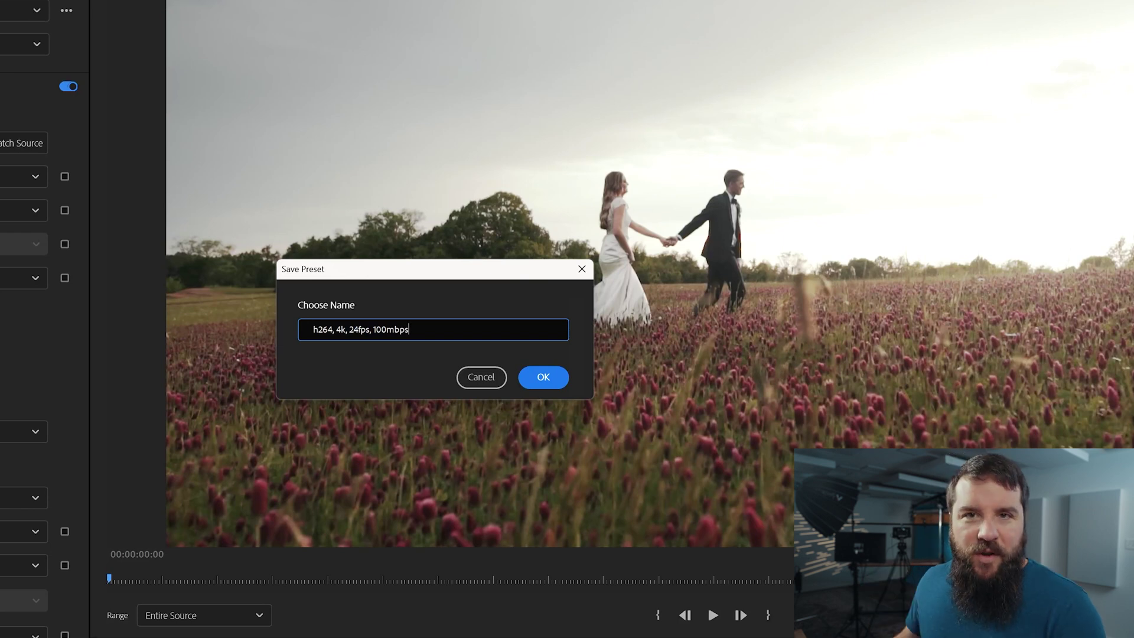
{"action": "type", "text": " whoismatt"}
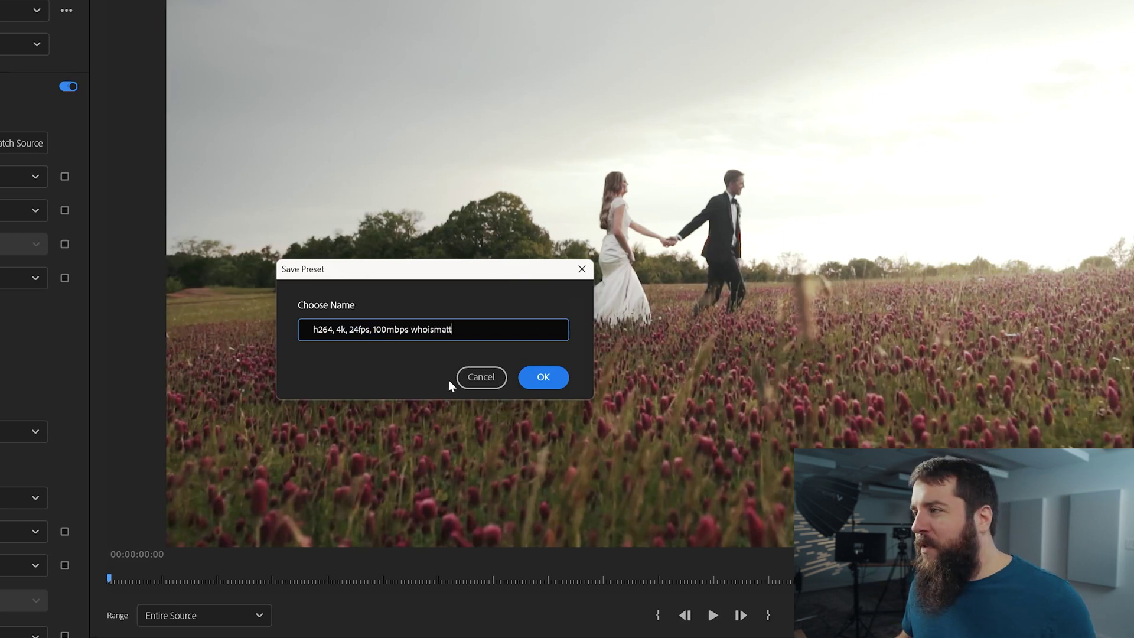
{"action": "left_click", "coordinate": [542, 376]}
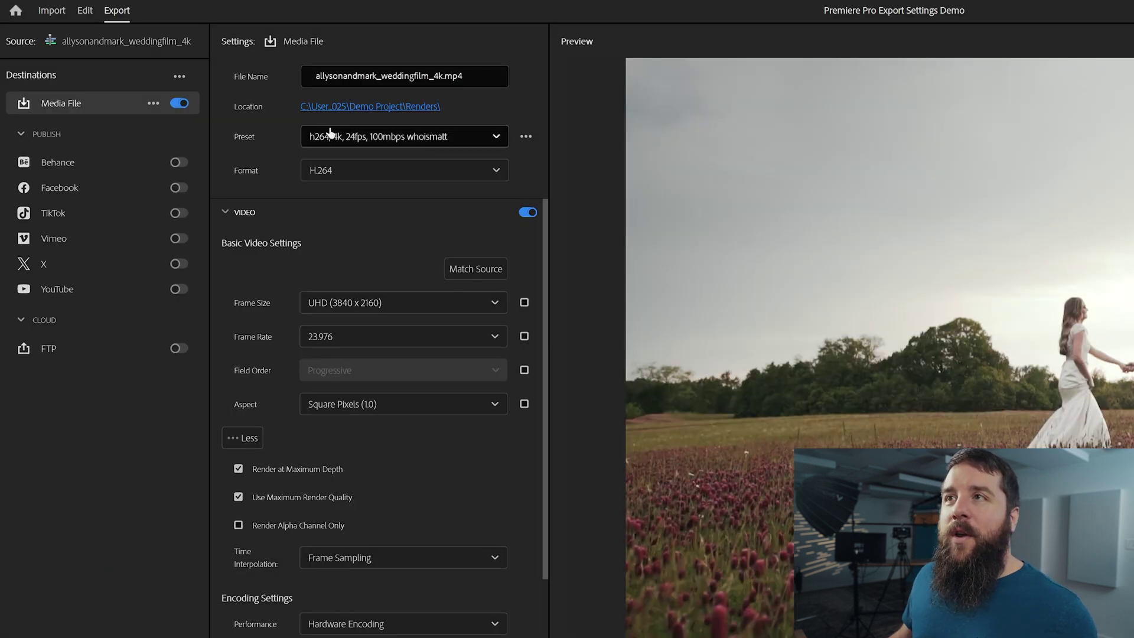
{"action": "left_click", "coordinate": [496, 138]}
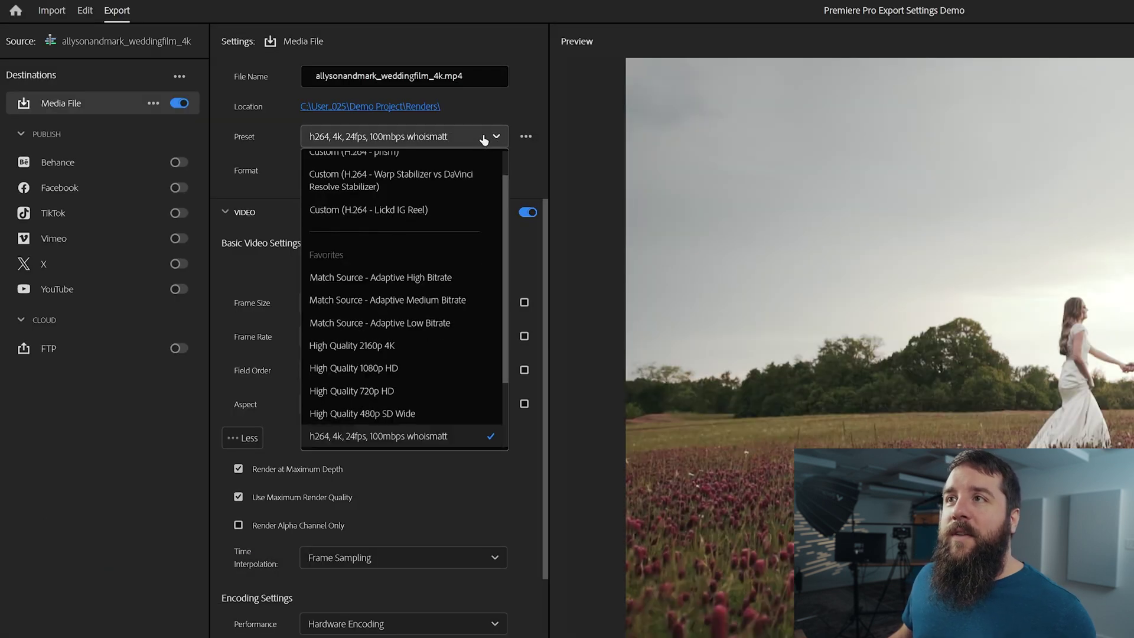
{"action": "scroll", "coordinate": [451, 281], "scroll_direction": "down", "scroll_amount": 1}
{"action": "left_click", "coordinate": [402, 354]}
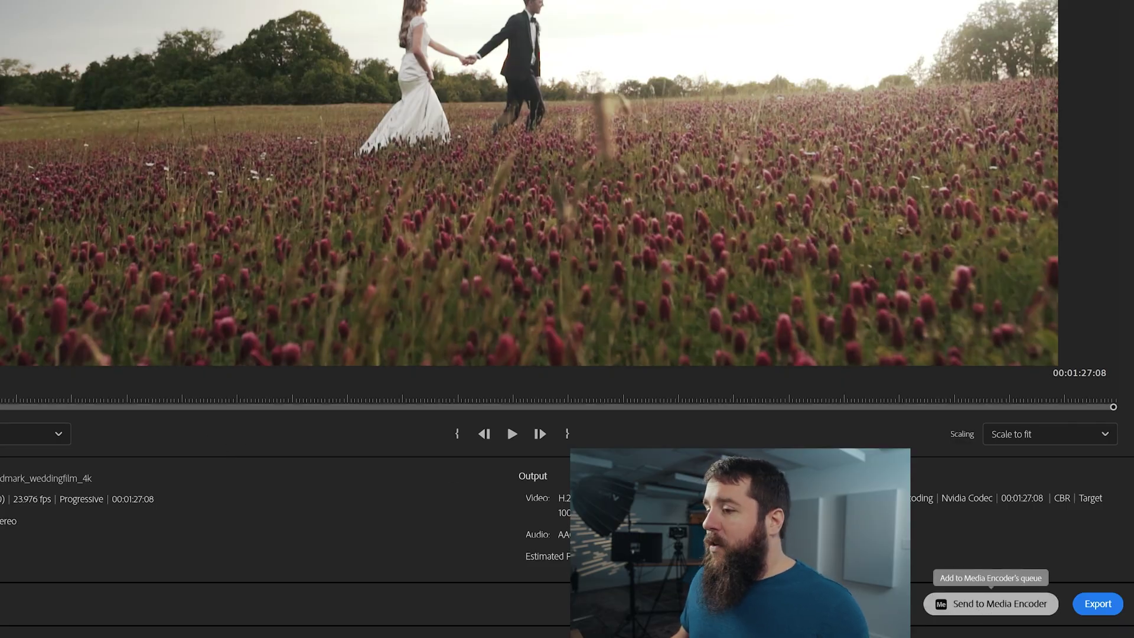
- Send the 4K H.264 CBR export to the Media Encoder queue
{"action": "left_click", "coordinate": [934, 606]}
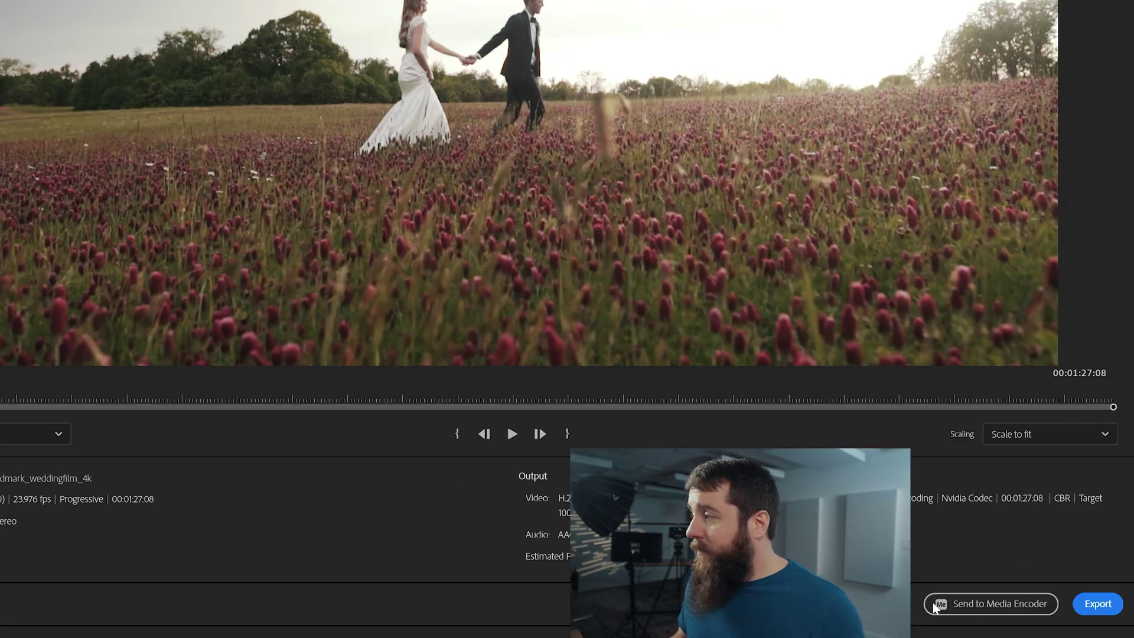